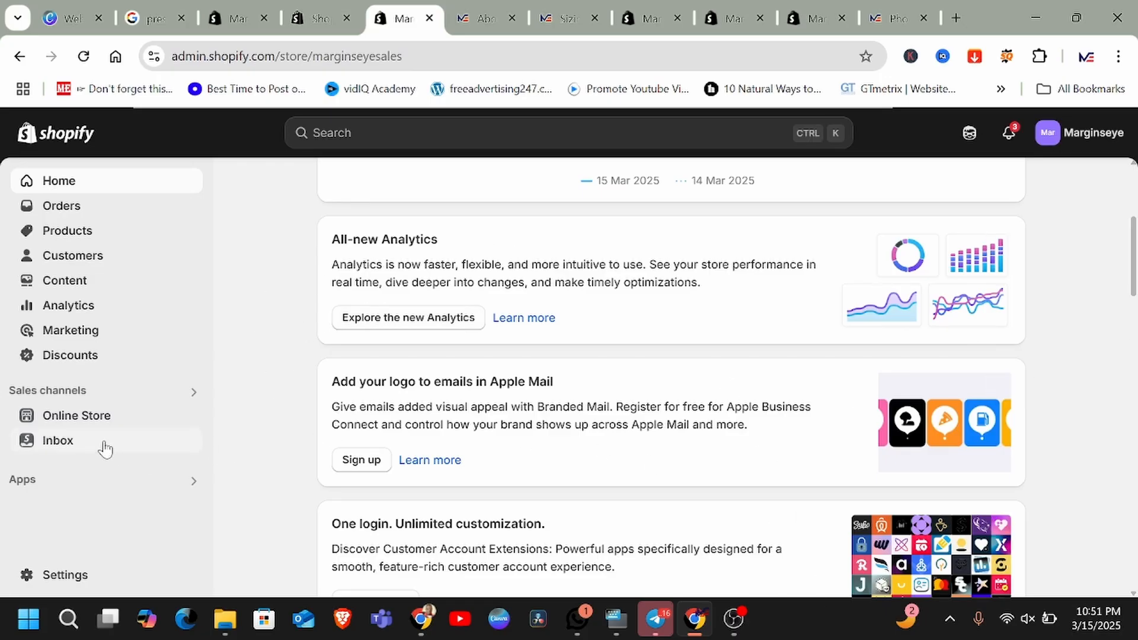
- Go to the store's blog posts, open the blog management list and look through the existing blogs
left_click(71, 282)
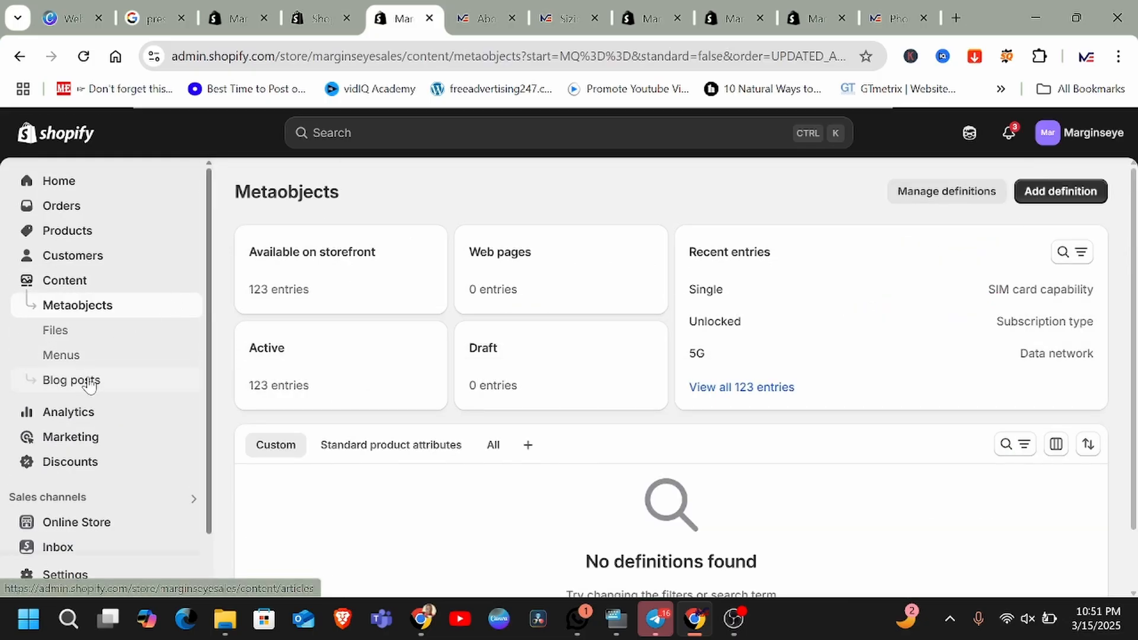
left_click(88, 382)
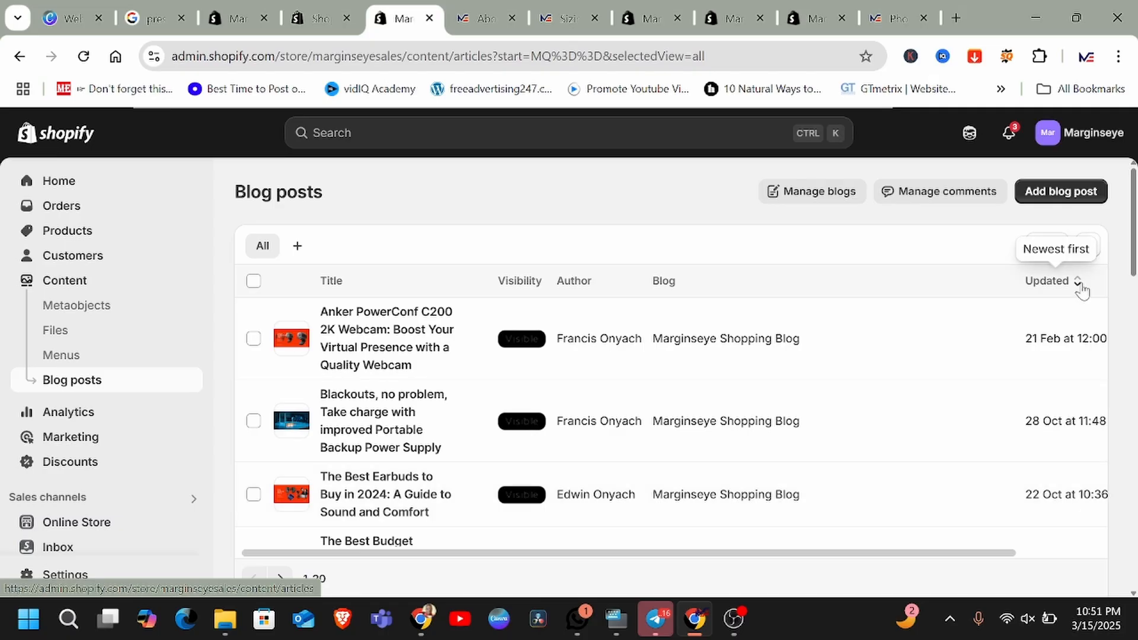
left_click(817, 192)
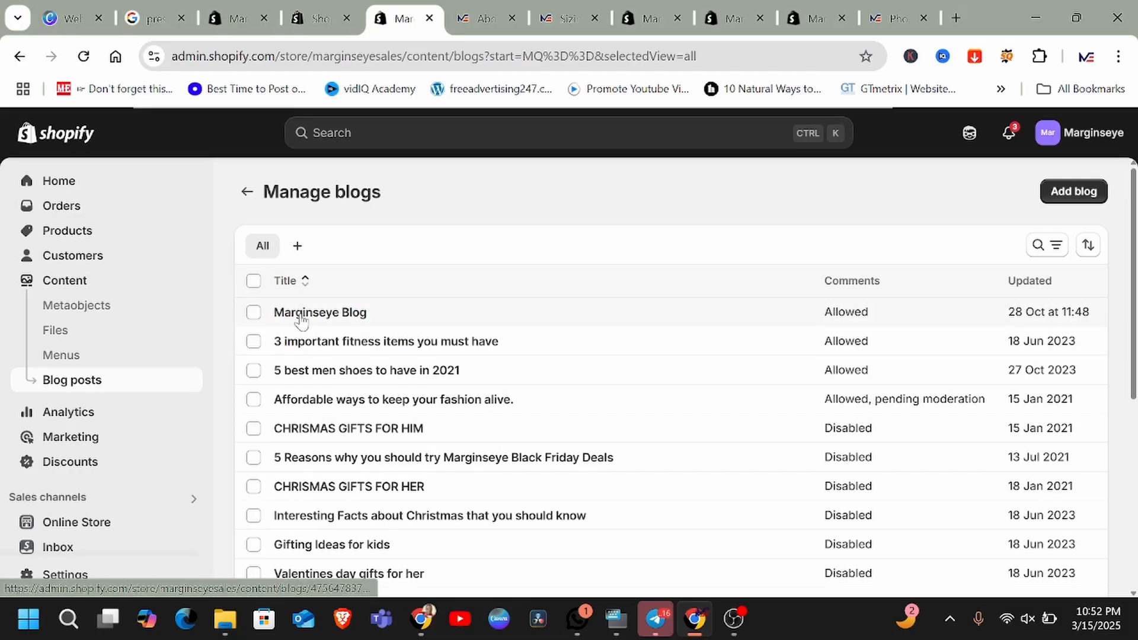
scroll(366, 464, "down", 5)
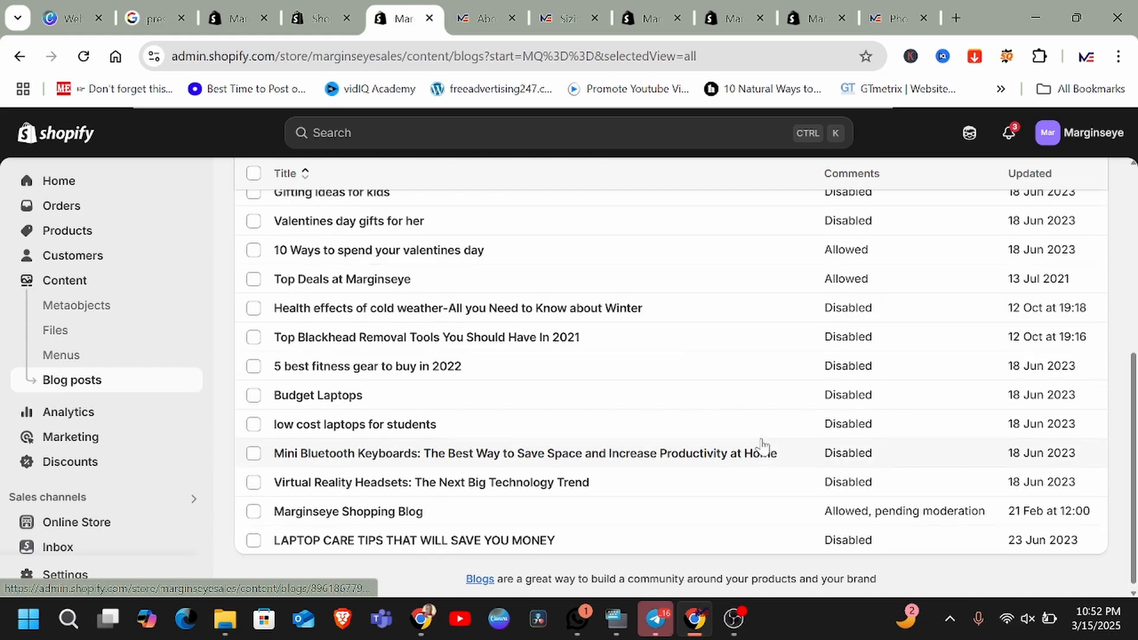
scroll(761, 440, "up", 5)
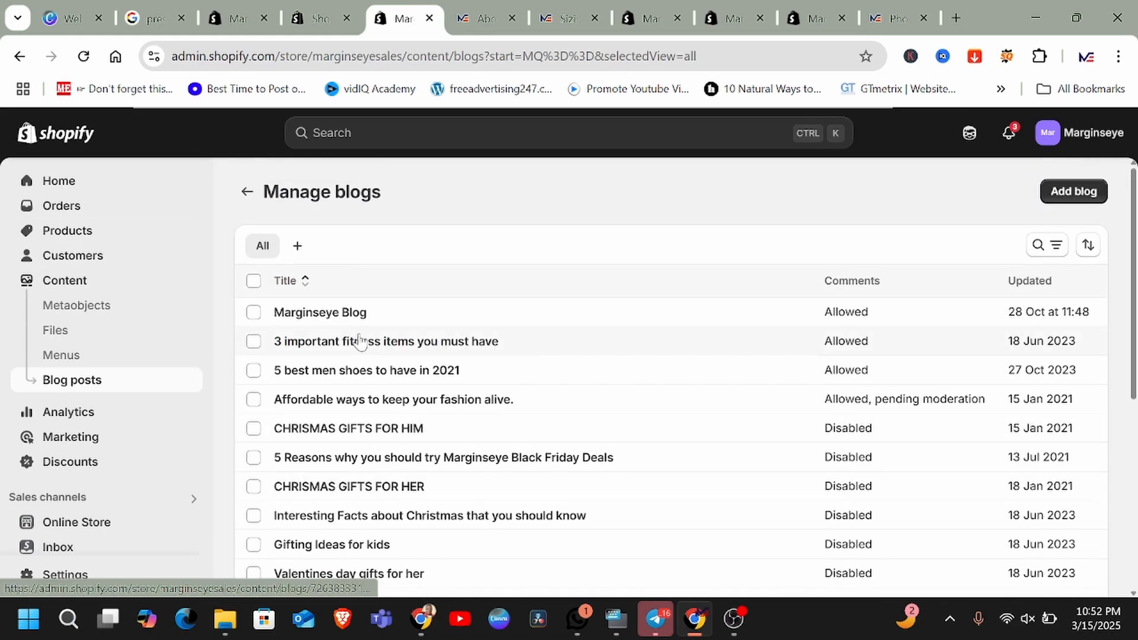
- Open the Marginseye Blog's settings and view its storefront page in a separate browser tab
left_click(338, 319)
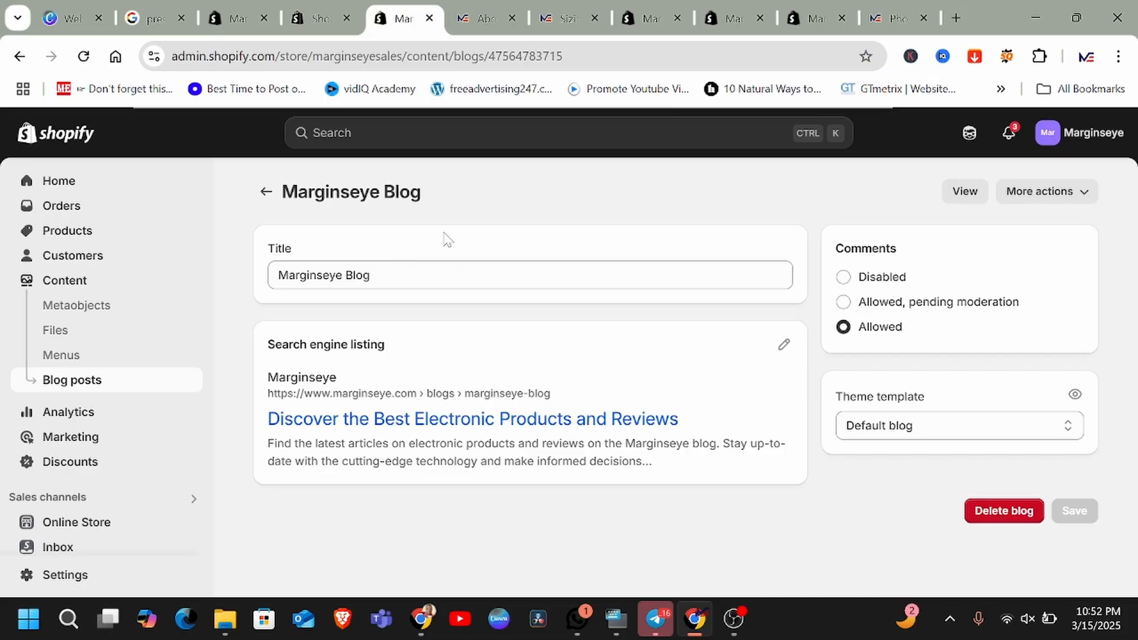
left_click_drag(371, 275, 289, 275)
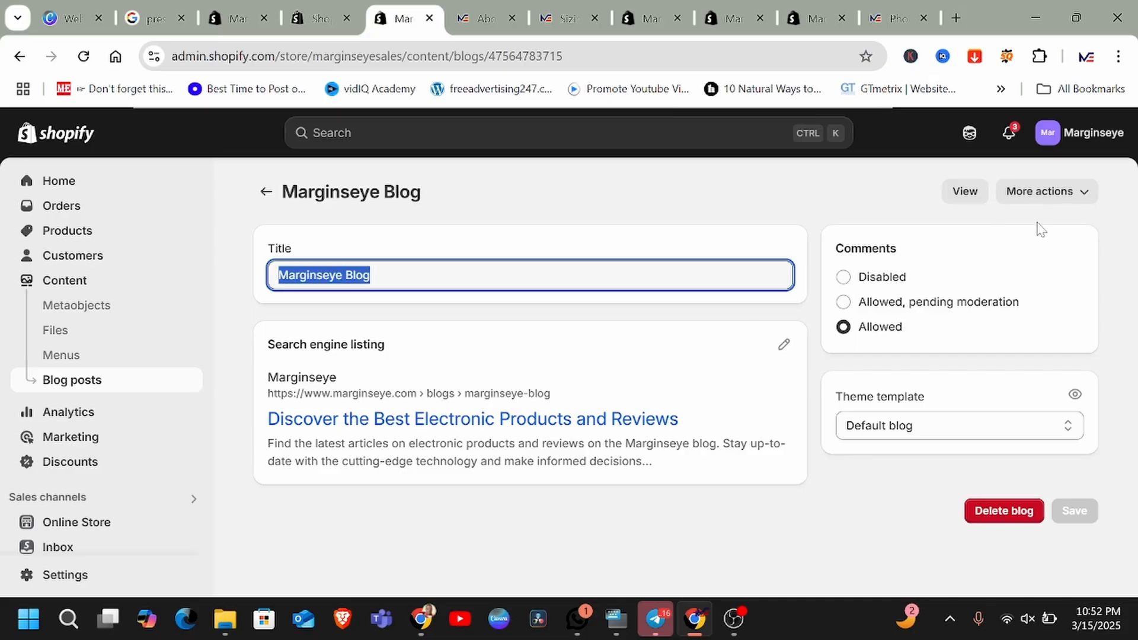
left_click(963, 194)
right_click(963, 193)
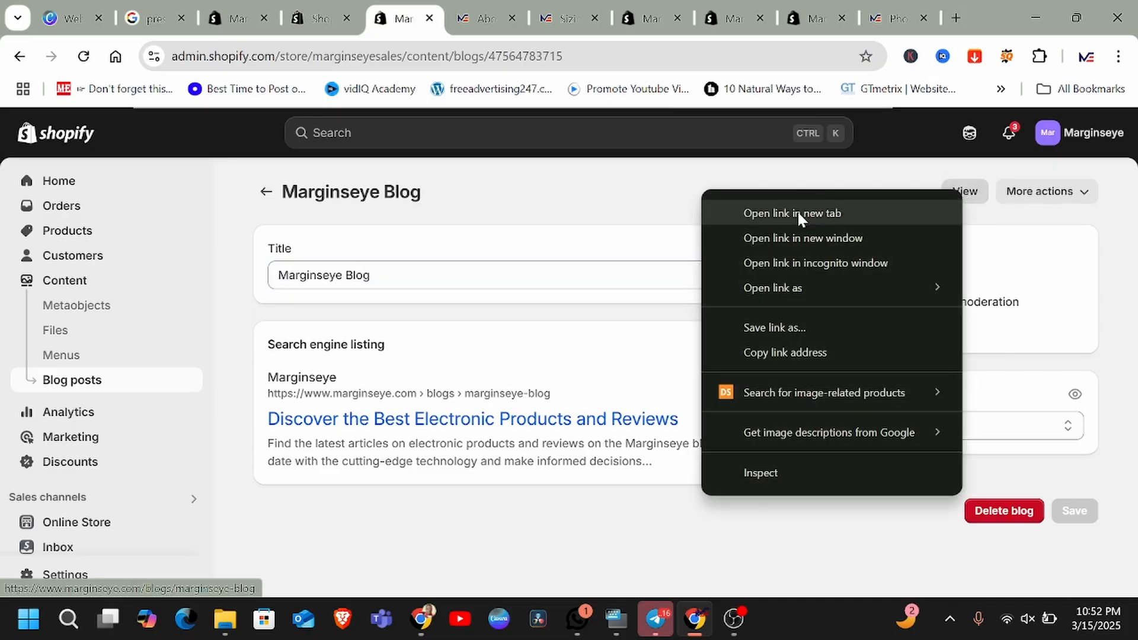
left_click(798, 211)
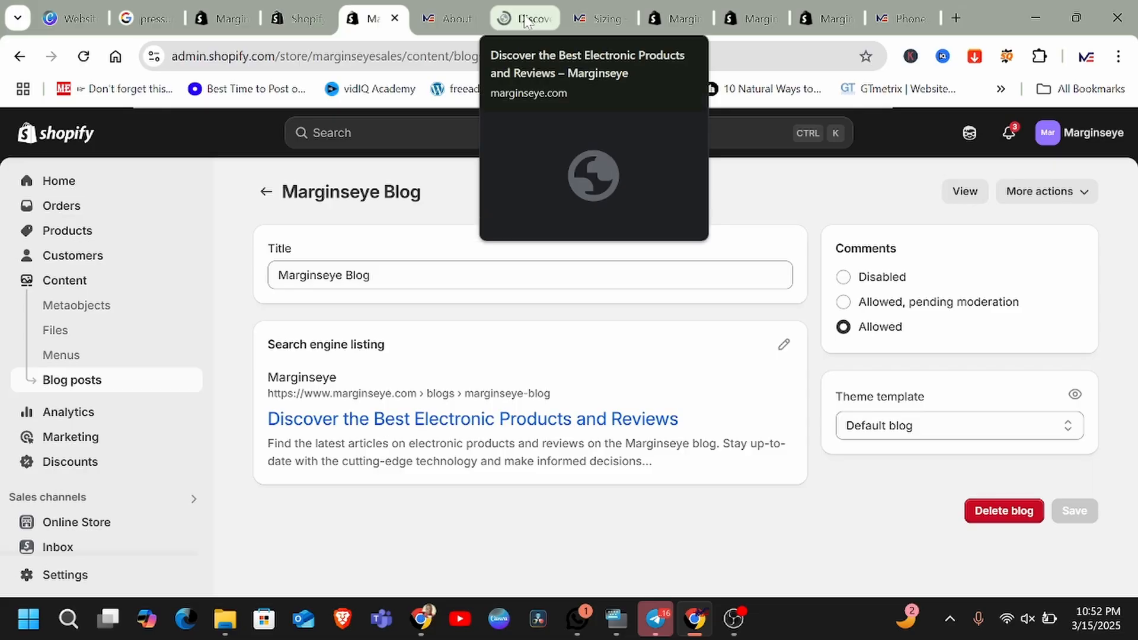
left_click(525, 20)
- Examine how post titles, images, excerpts and read-more links are laid out on the live Marginseye Blog page
scroll(511, 432, "down", 20)
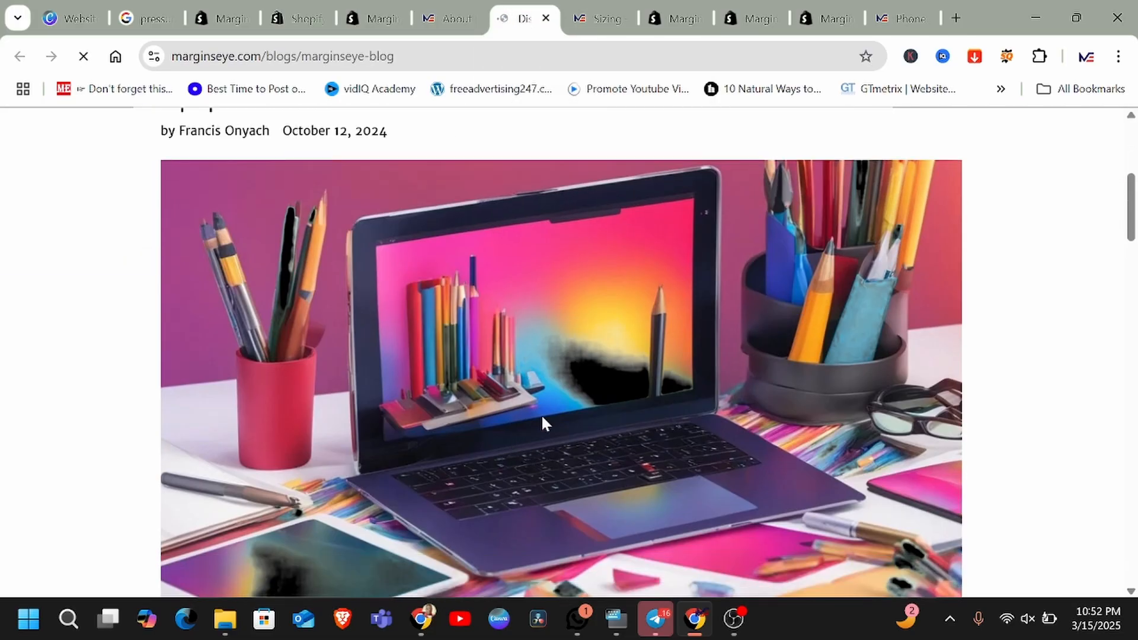
scroll(548, 409, "up", 20)
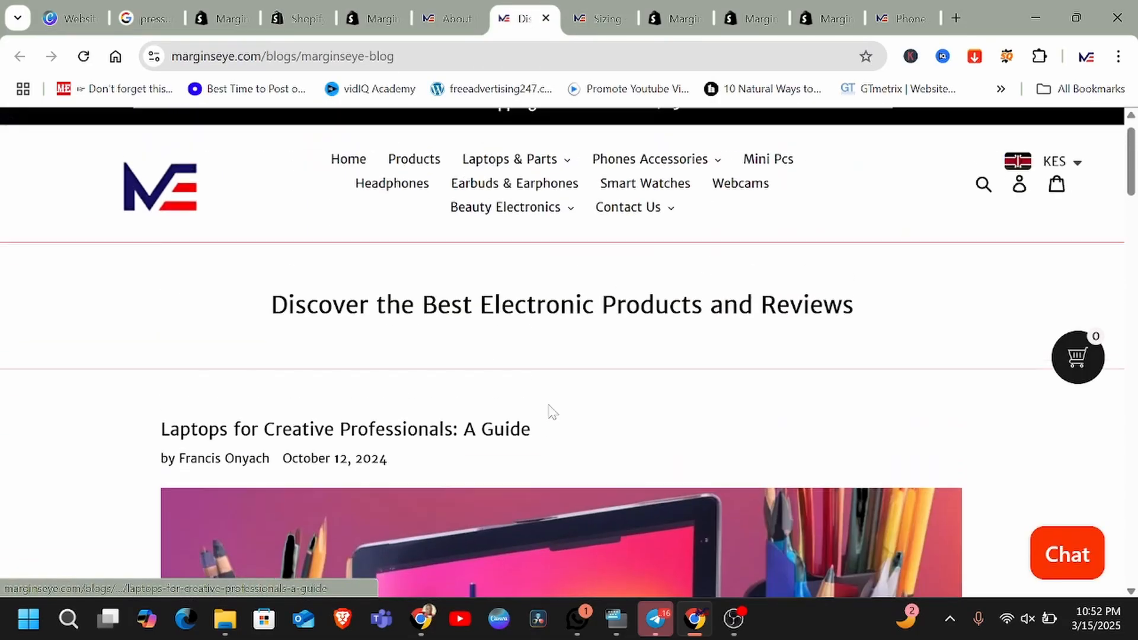
scroll(313, 379, "down", 10)
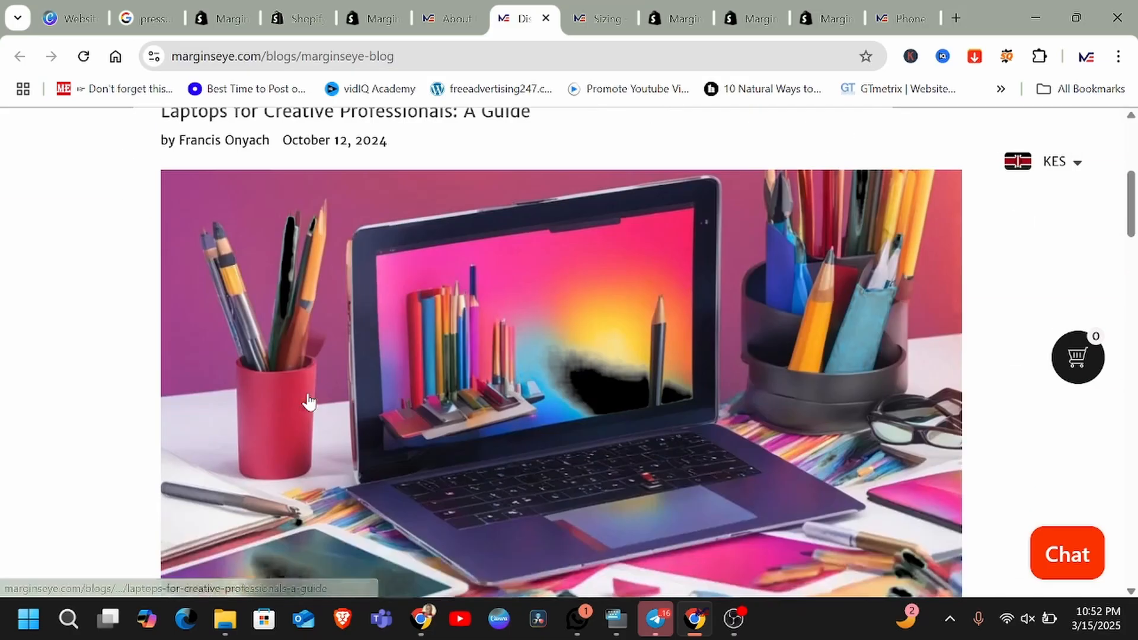
scroll(297, 393, "down", 3)
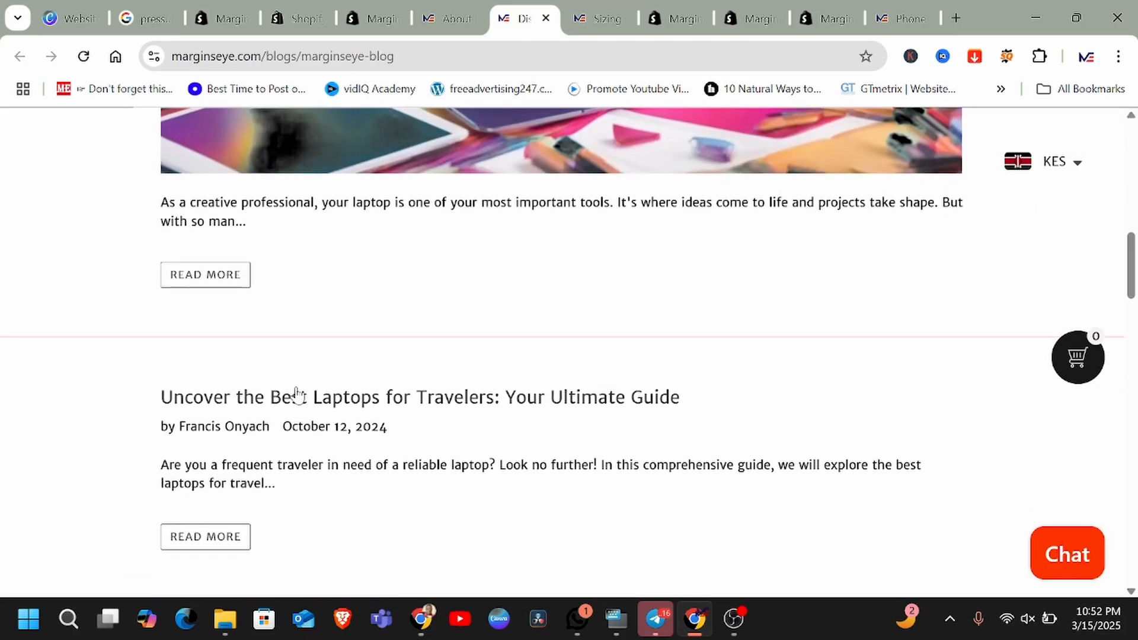
scroll(189, 367, "down", 1)
scroll(265, 358, "down", 15)
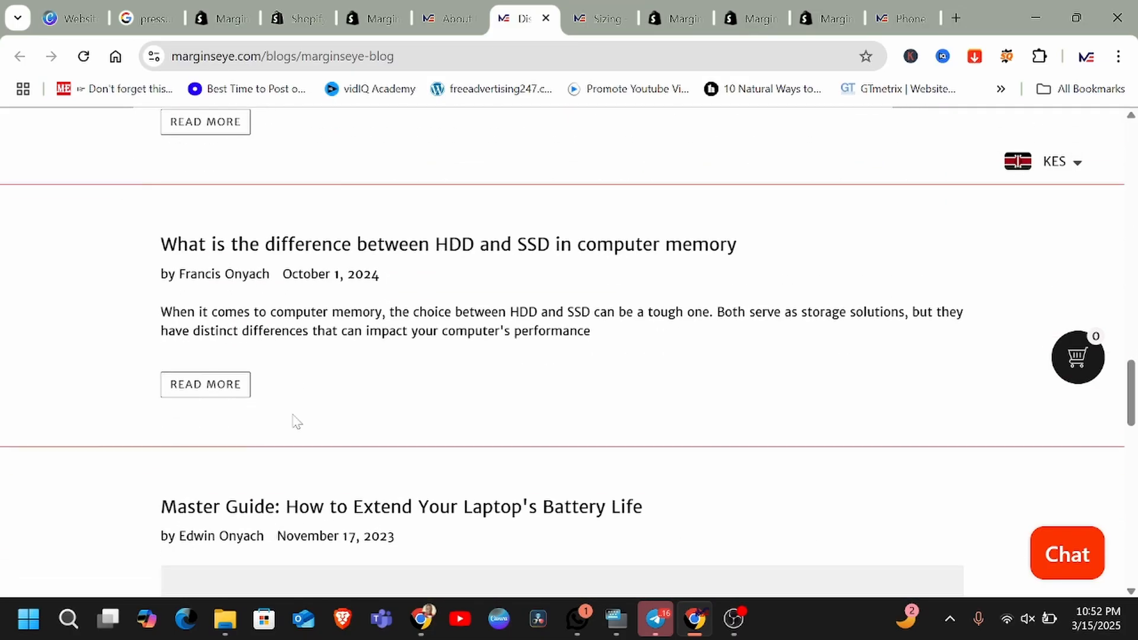
scroll(415, 391, "down", 3)
scroll(419, 374, "up", 3)
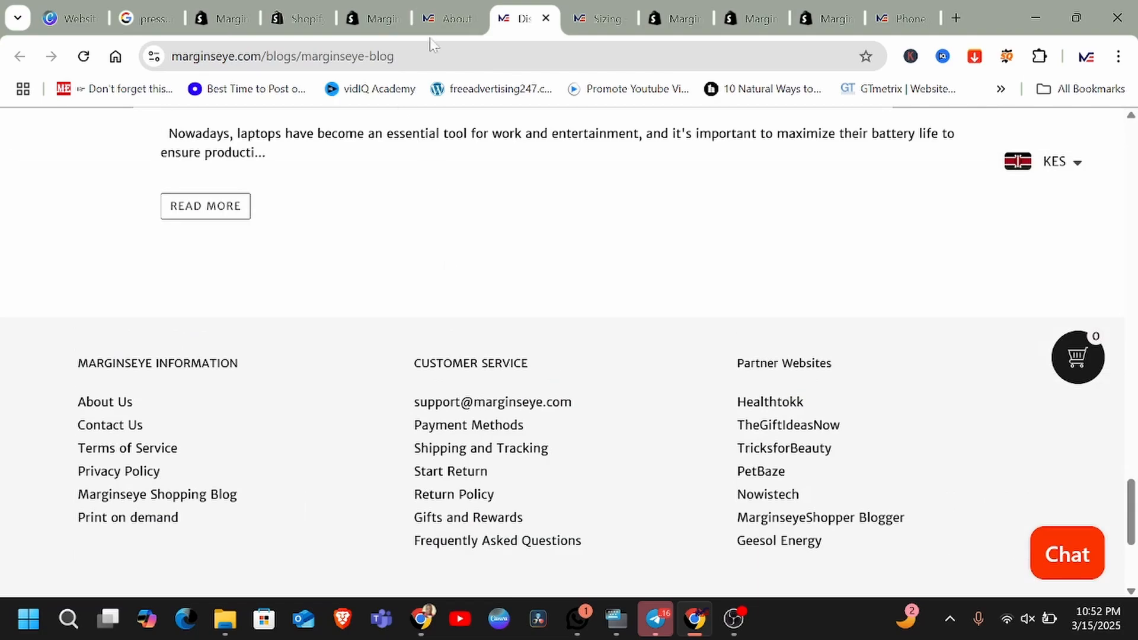
- Return to the blog posts list in the Shopify admin and start a new blog post
left_click(371, 21)
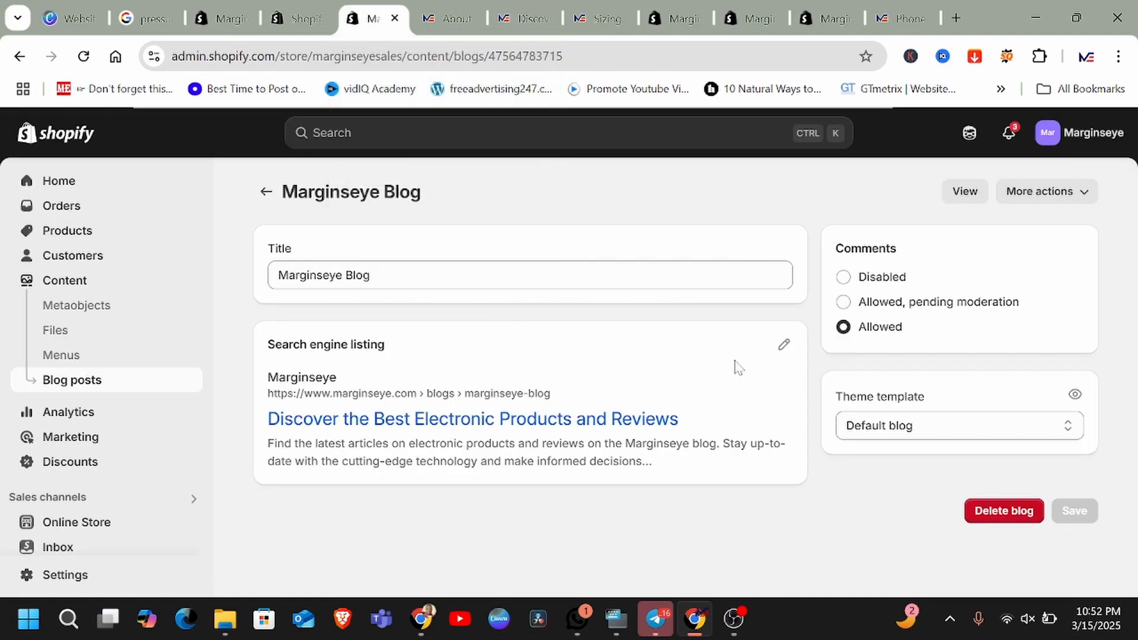
left_click(265, 191)
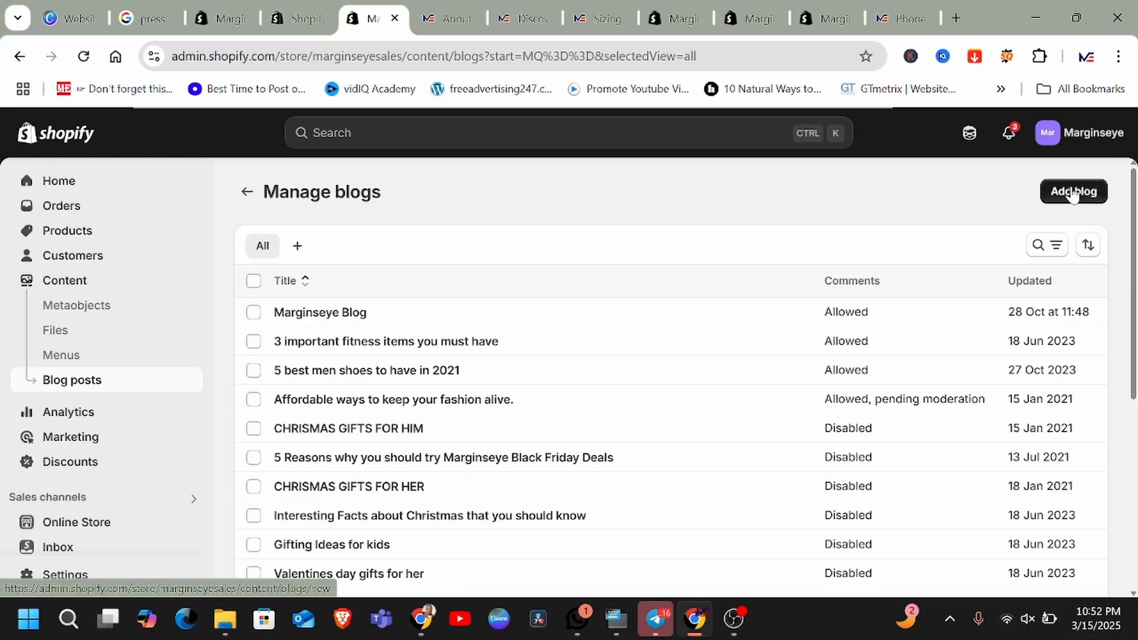
left_click(247, 192)
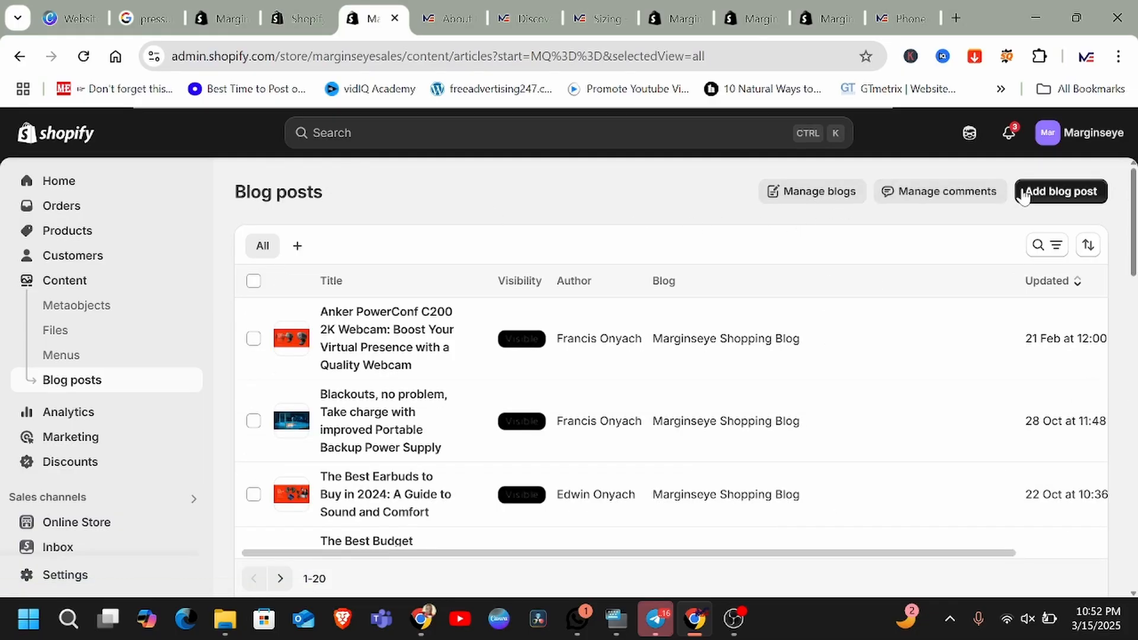
left_click(1067, 195)
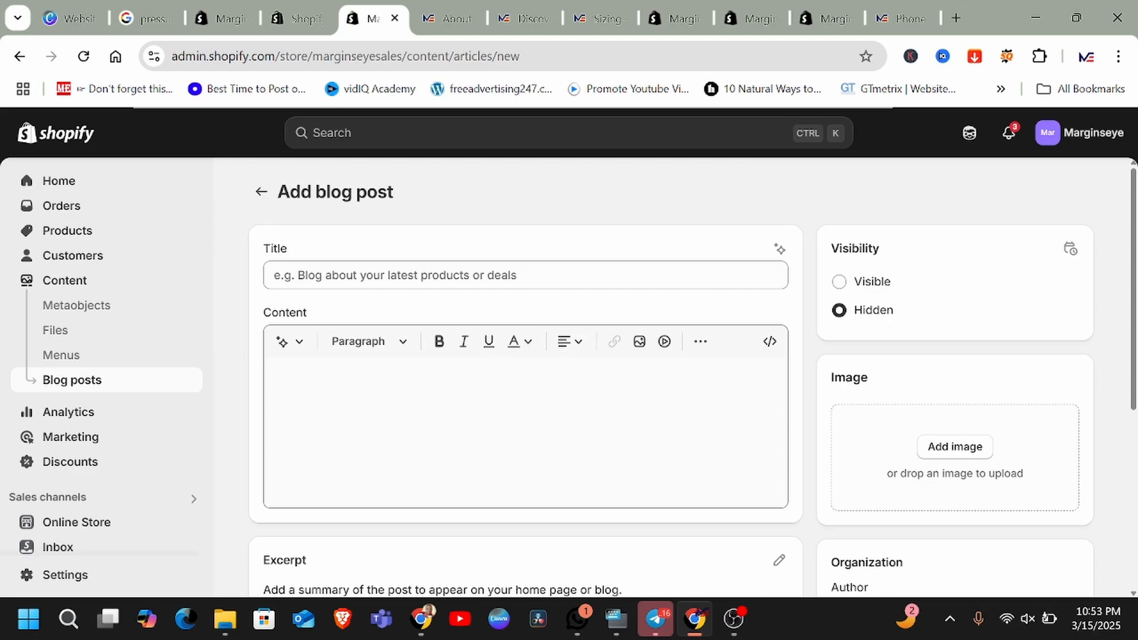
- Examine the new post form's title, content editor with its extra formatting options, excerpt, search engine listing and organization sections
left_click(362, 277)
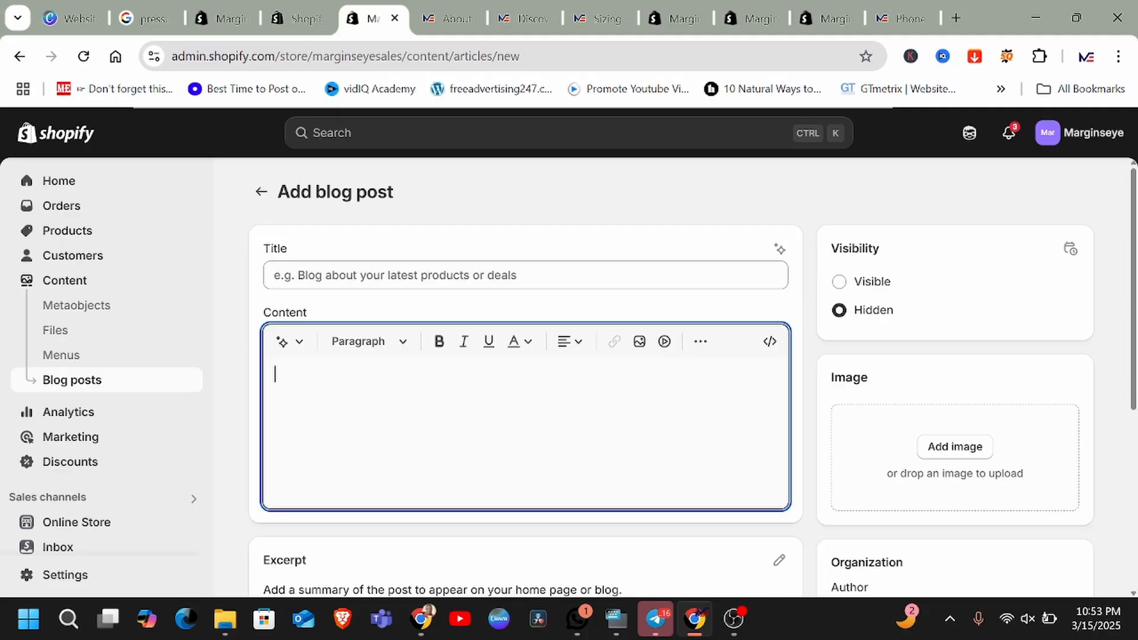
left_click(362, 386)
scroll(360, 394, "down", 3)
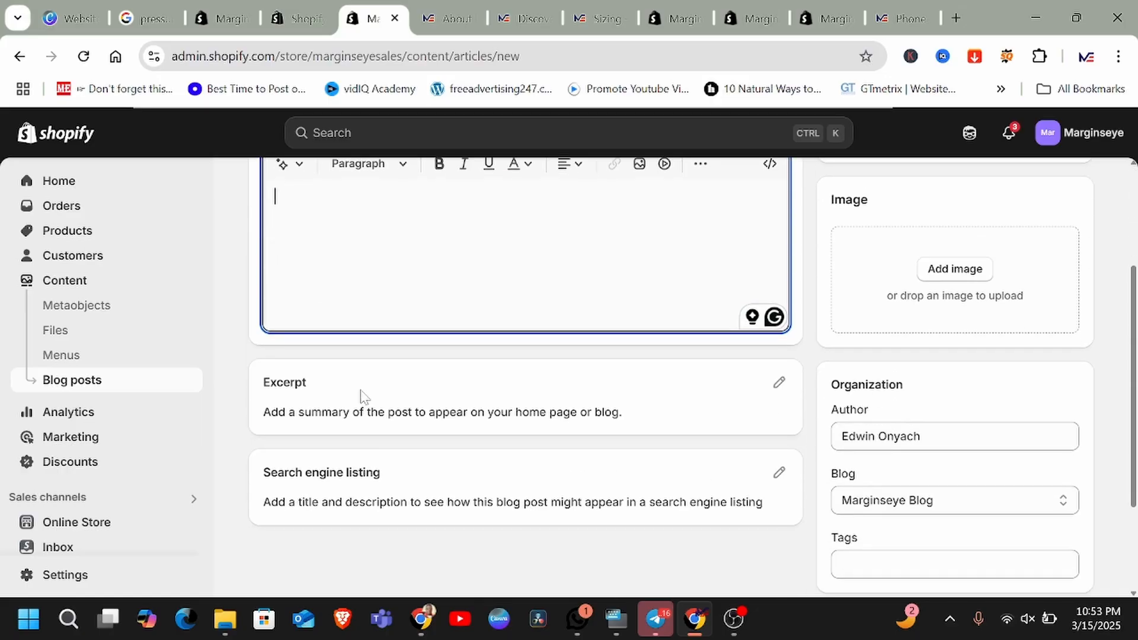
scroll(528, 394, "up", 2)
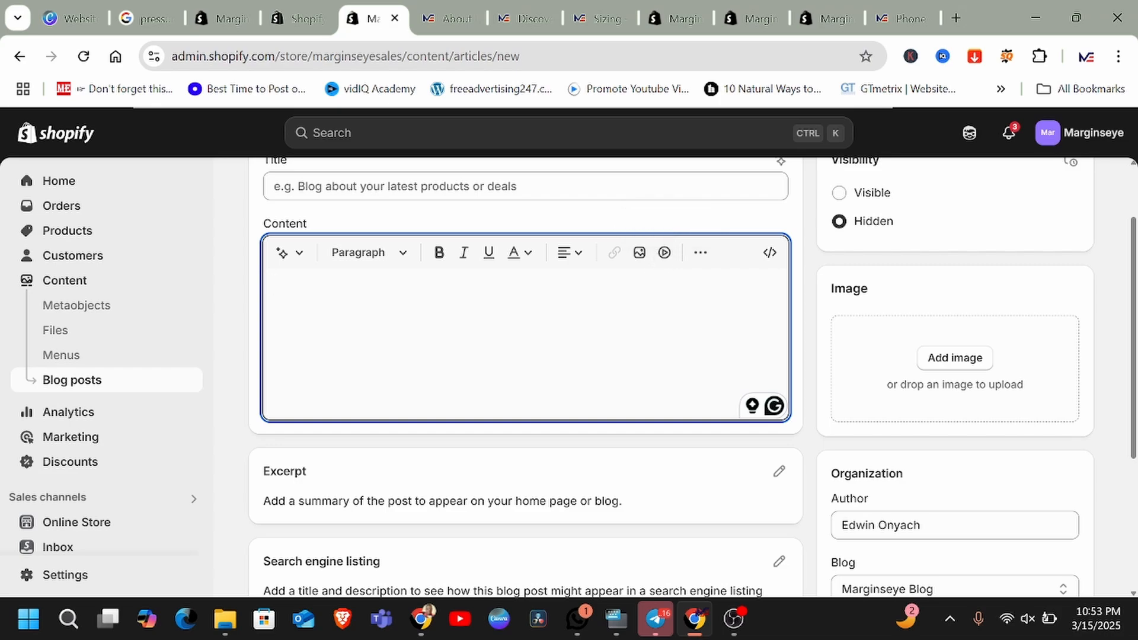
left_click(699, 254)
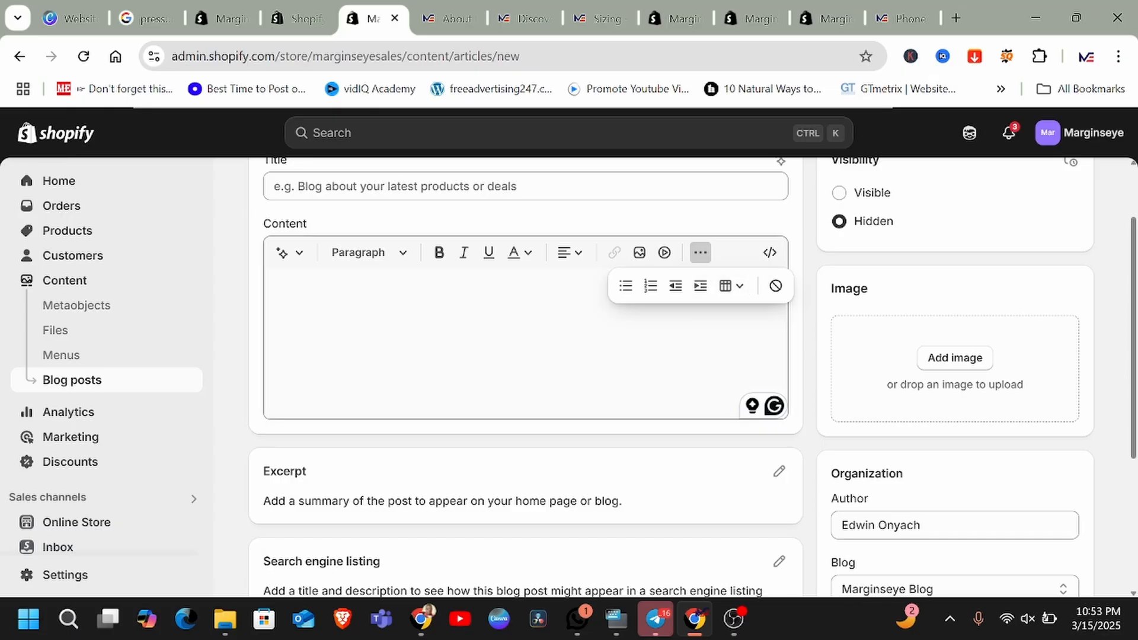
left_click(526, 338)
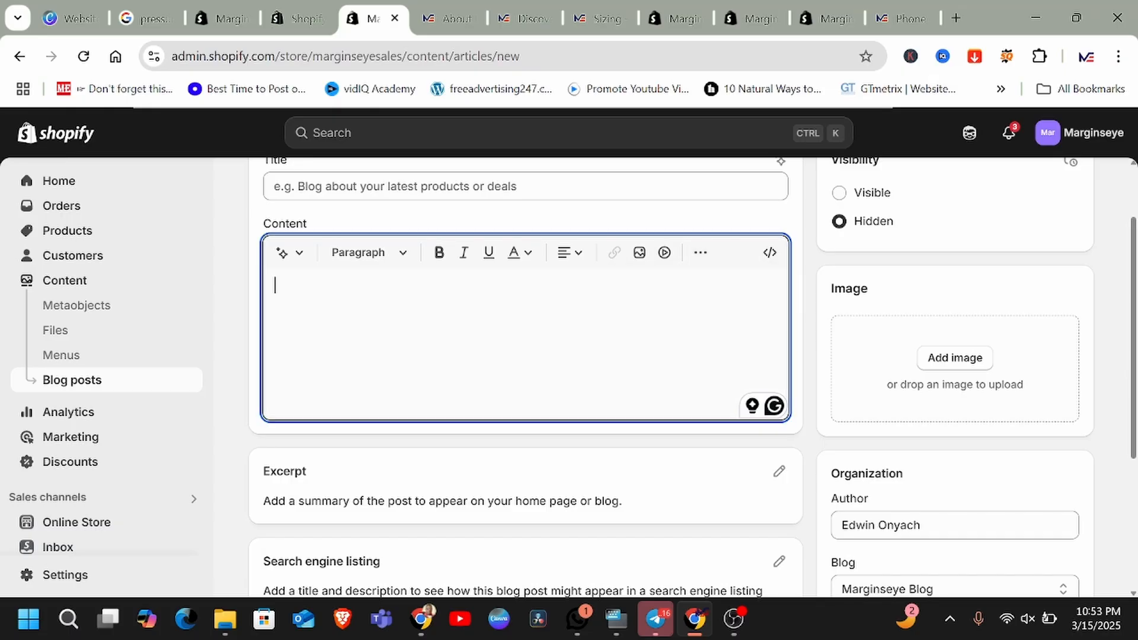
scroll(485, 371, "down", 3)
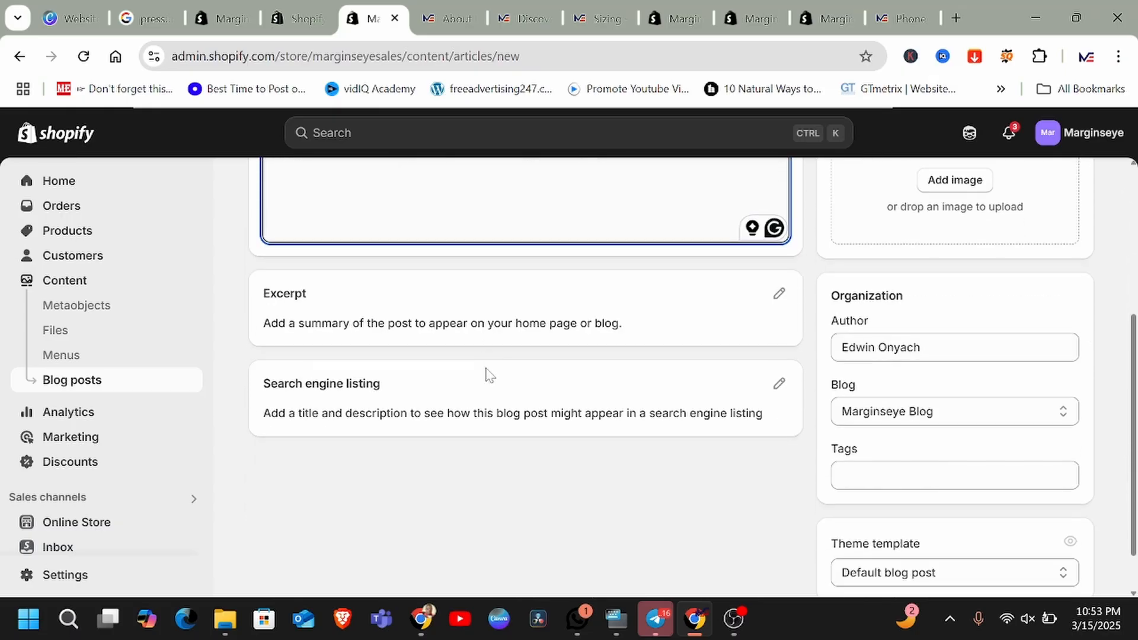
scroll(537, 308, "up", 1)
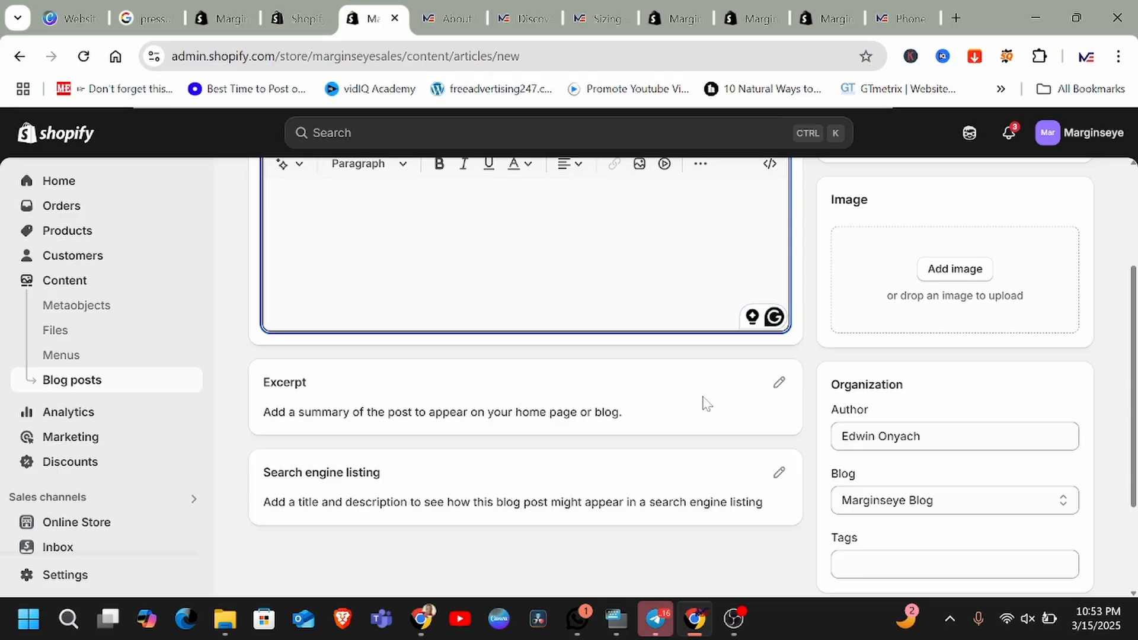
- Switch to the live Marginseye Blog page and examine the excerpt text under the headphones and laptop vs. tablet posts
left_click(530, 19)
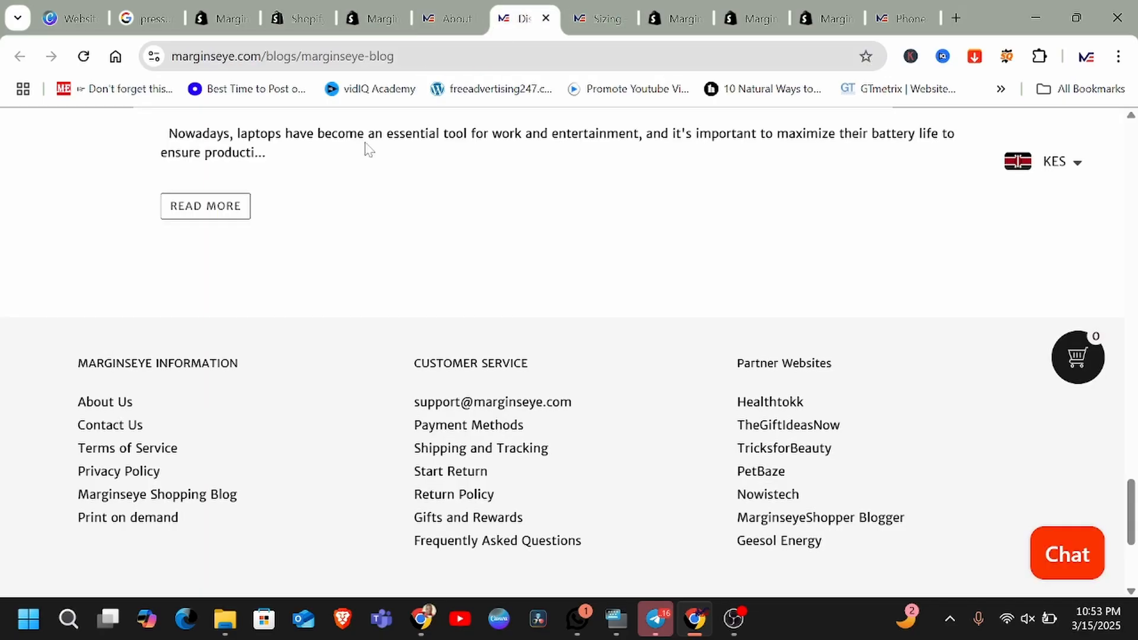
scroll(344, 388, "up", 10)
scroll(356, 390, "up", 6)
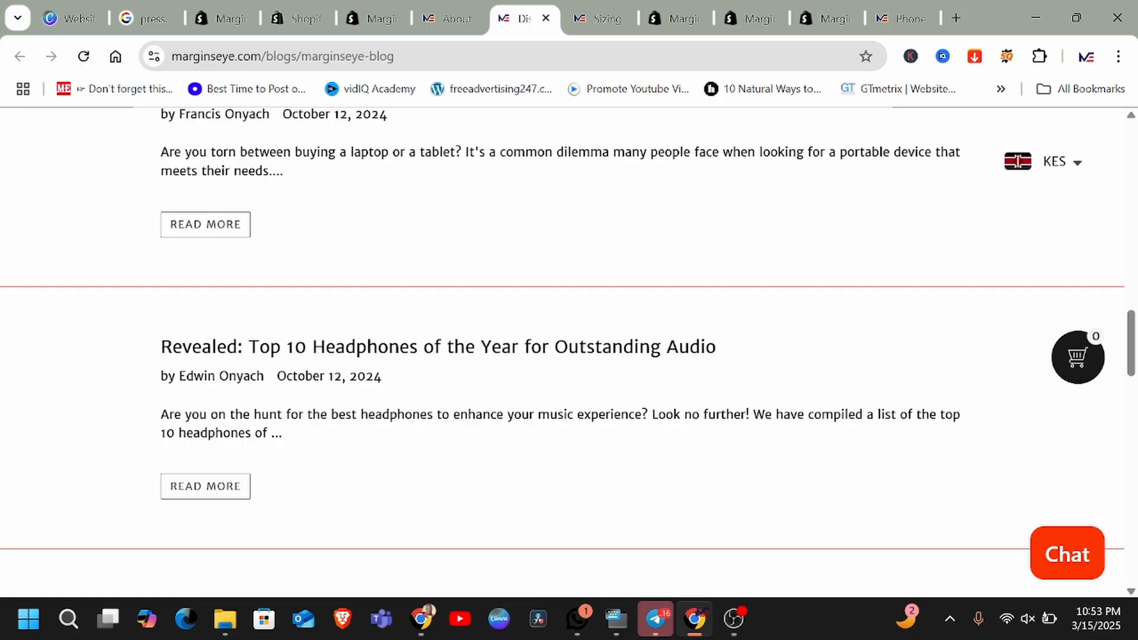
left_click_drag(160, 414, 330, 440)
scroll(388, 439, "up", 6)
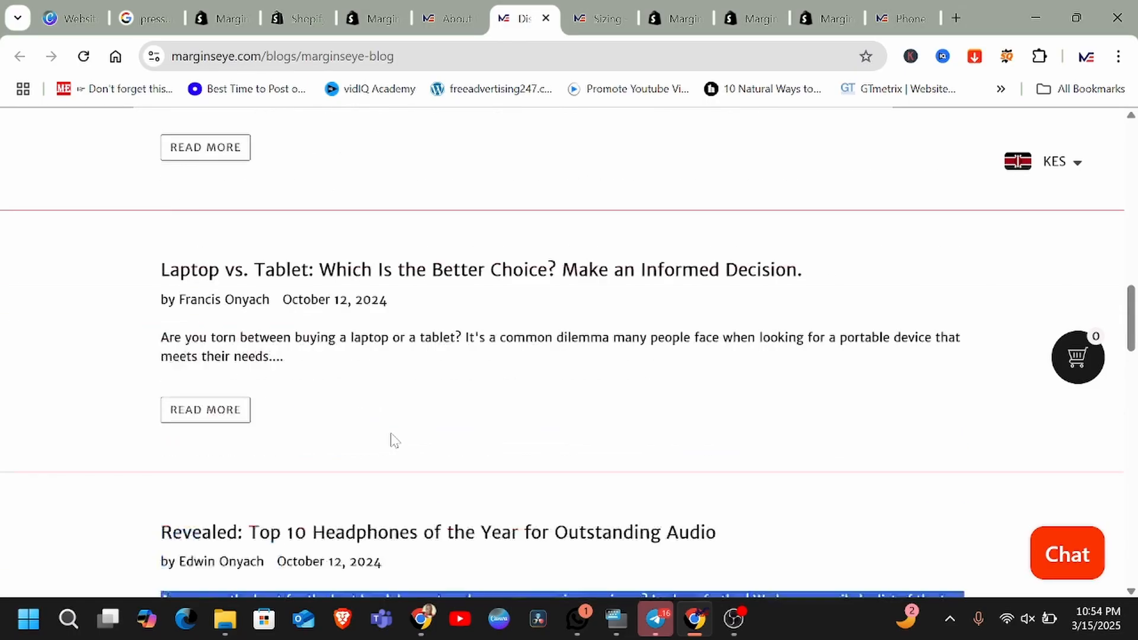
scroll(291, 460, "down", 2)
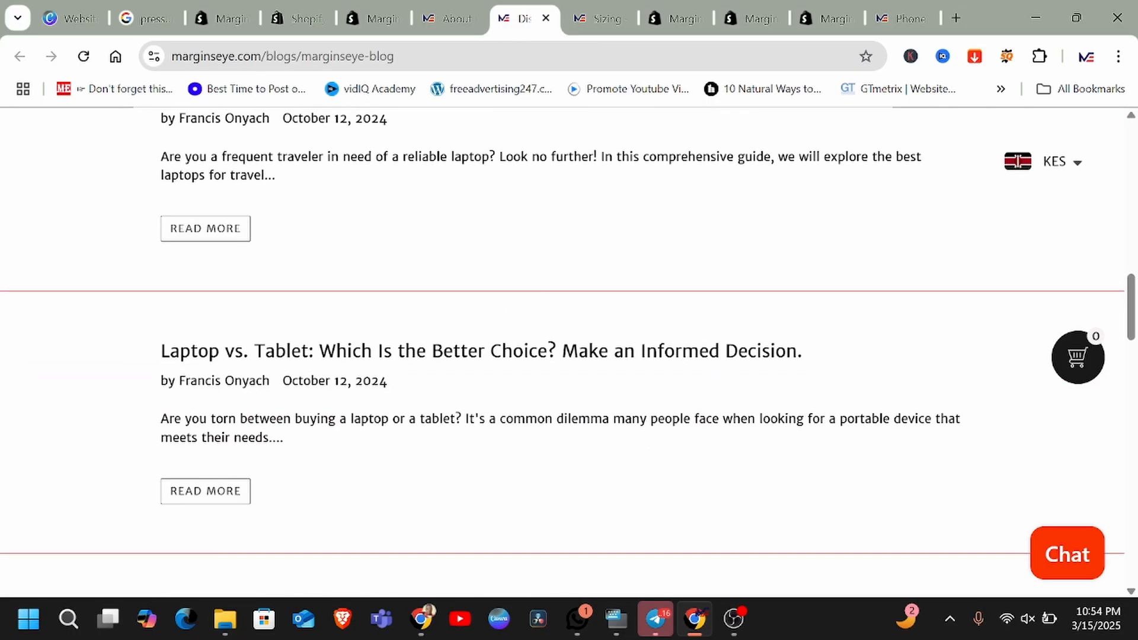
left_click_drag(169, 418, 278, 460)
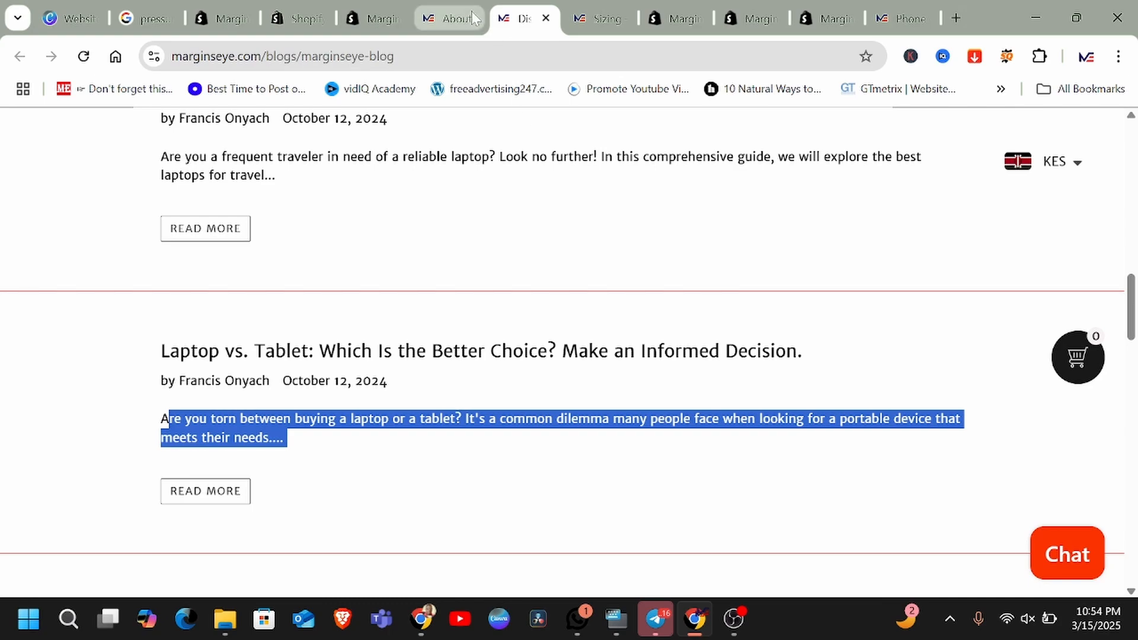
- Back in the new blog post, open the search engine listing for editing and examine its page title, meta description and URL handle fields
left_click(370, 18)
scroll(419, 338, "down", 3)
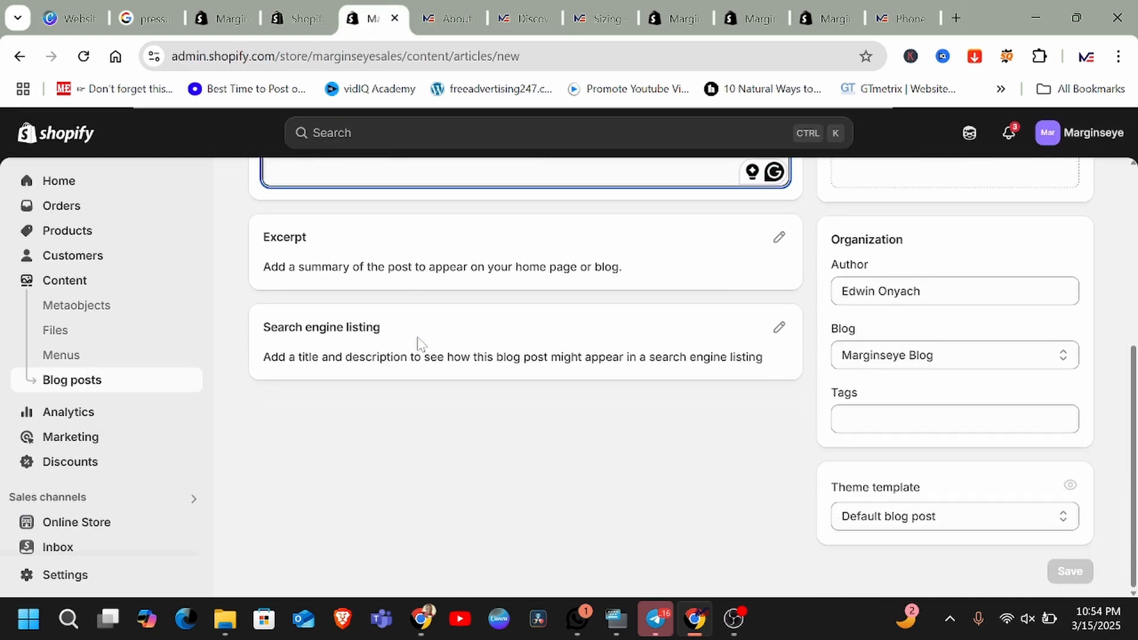
left_click(778, 328)
scroll(439, 381, "down", 2)
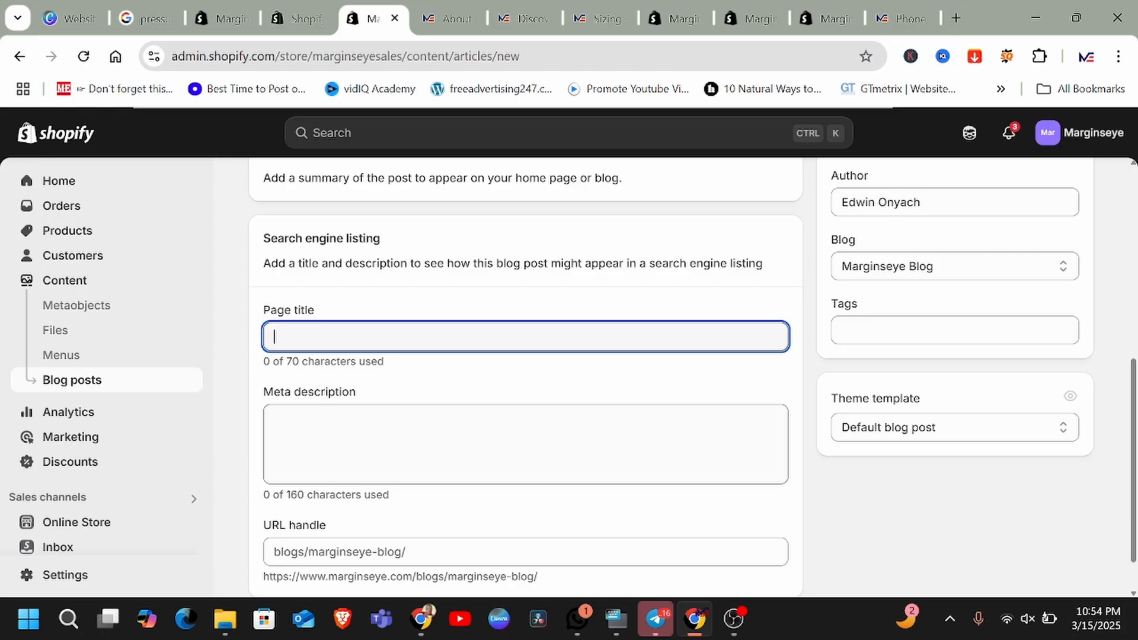
left_click(356, 436)
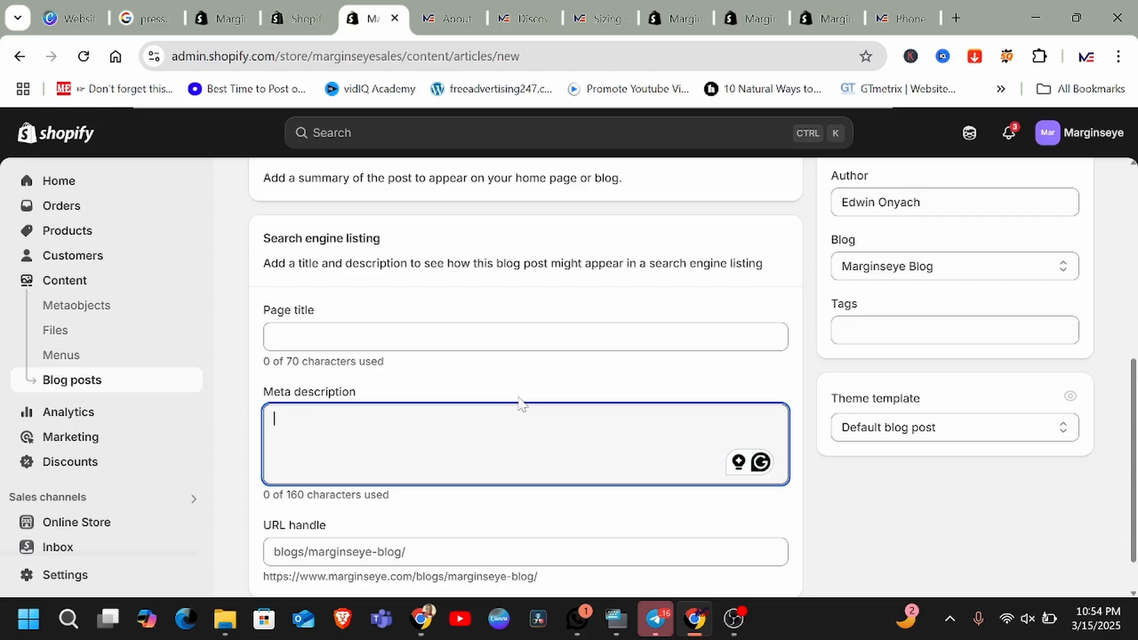
scroll(521, 403, "down", 2)
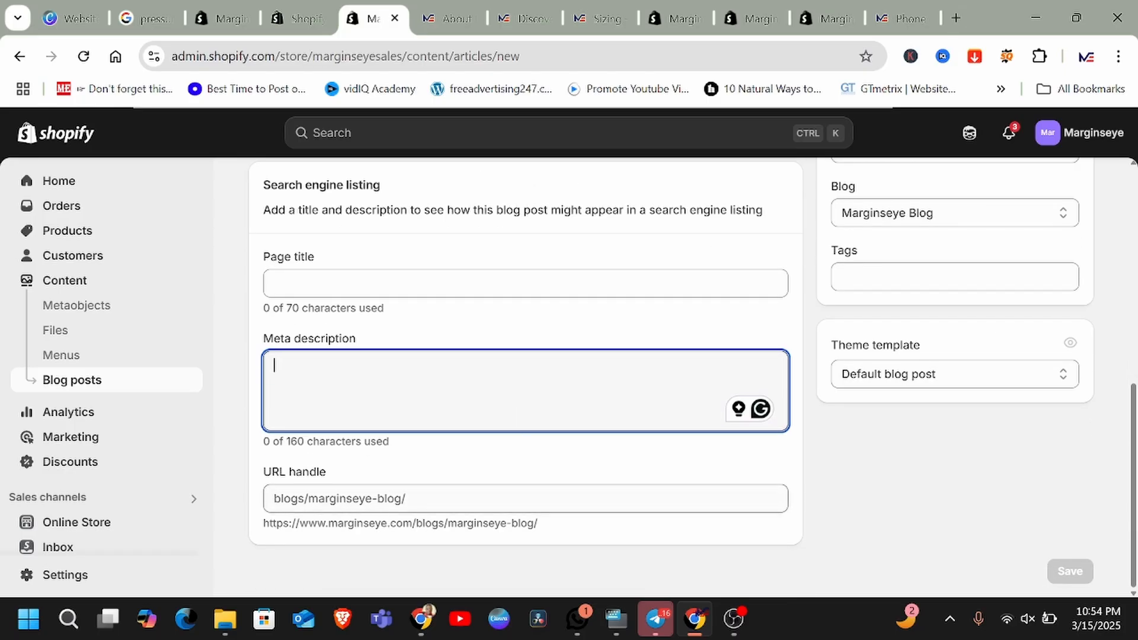
- Examine the URL handle field, and review the new post form's visibility and image sections
left_click(444, 499)
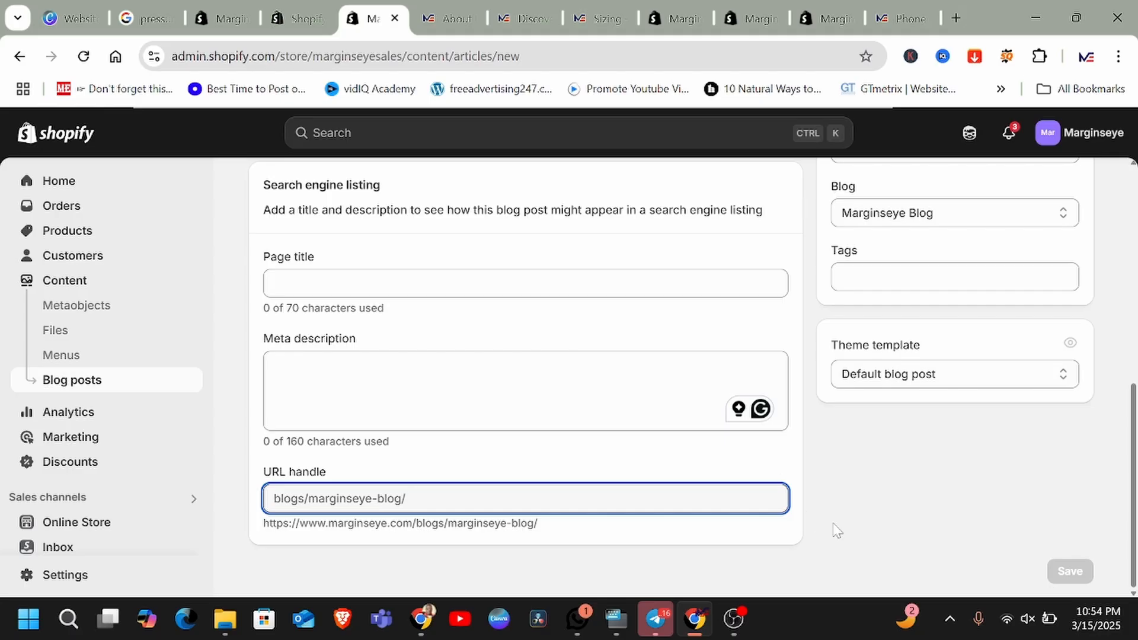
scroll(551, 439, "up", 3)
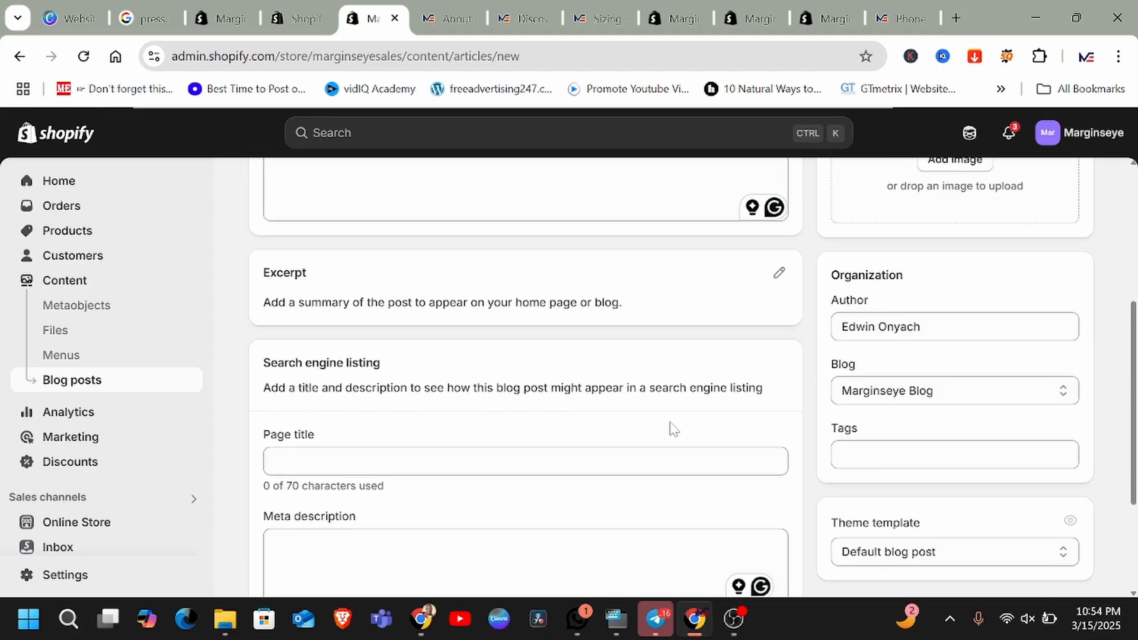
scroll(674, 428, "up", 5)
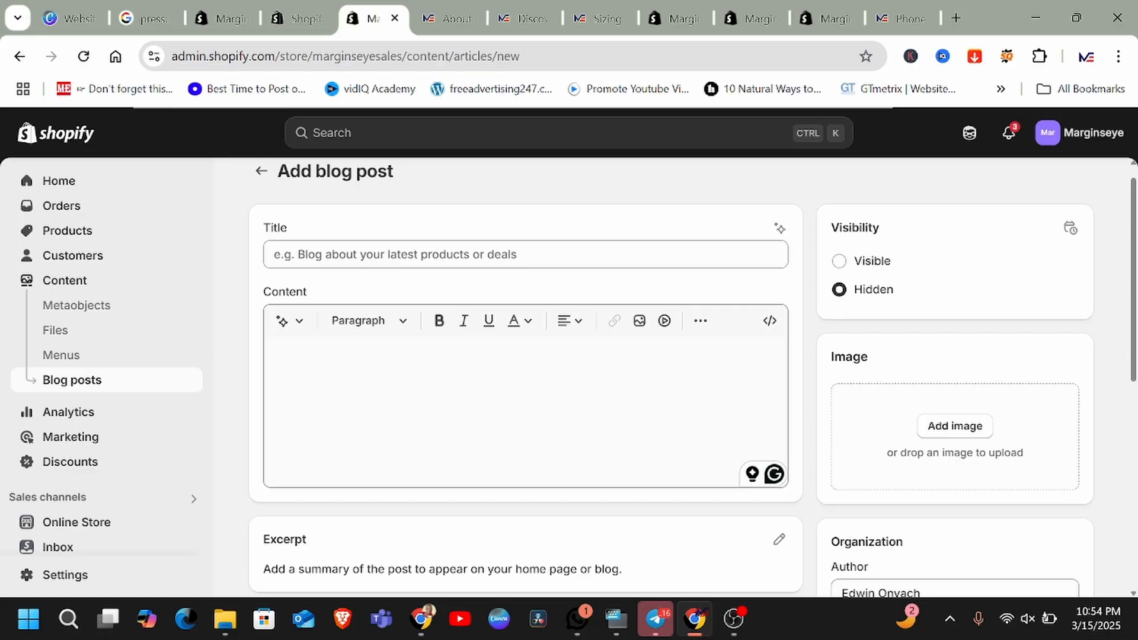
scroll(668, 353, "down", 3)
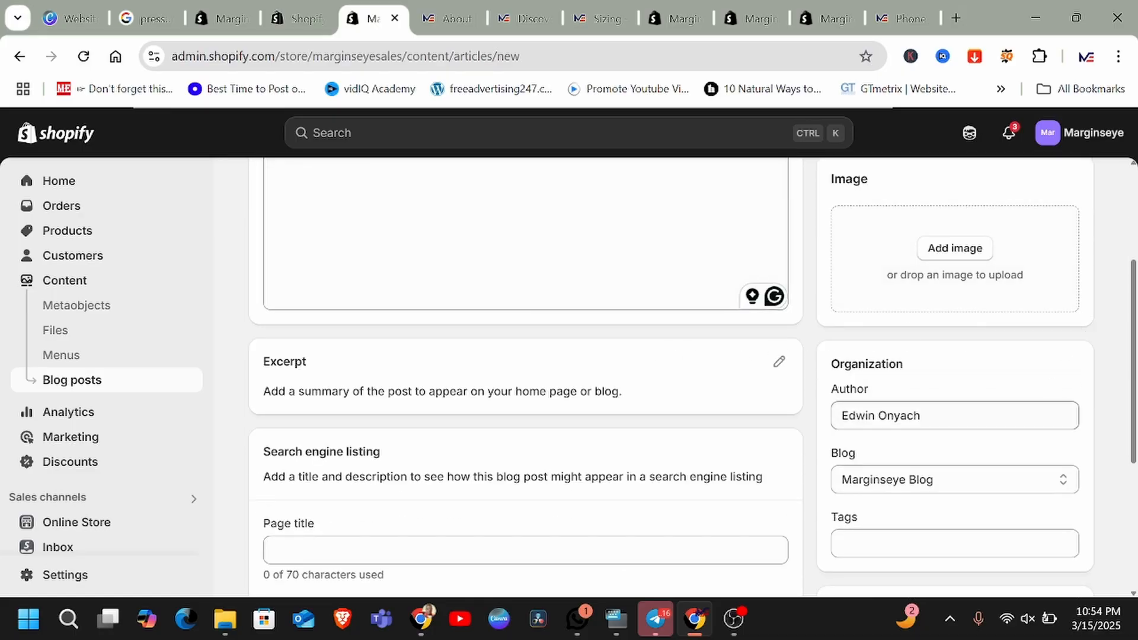
scroll(1011, 483, "up", 3)
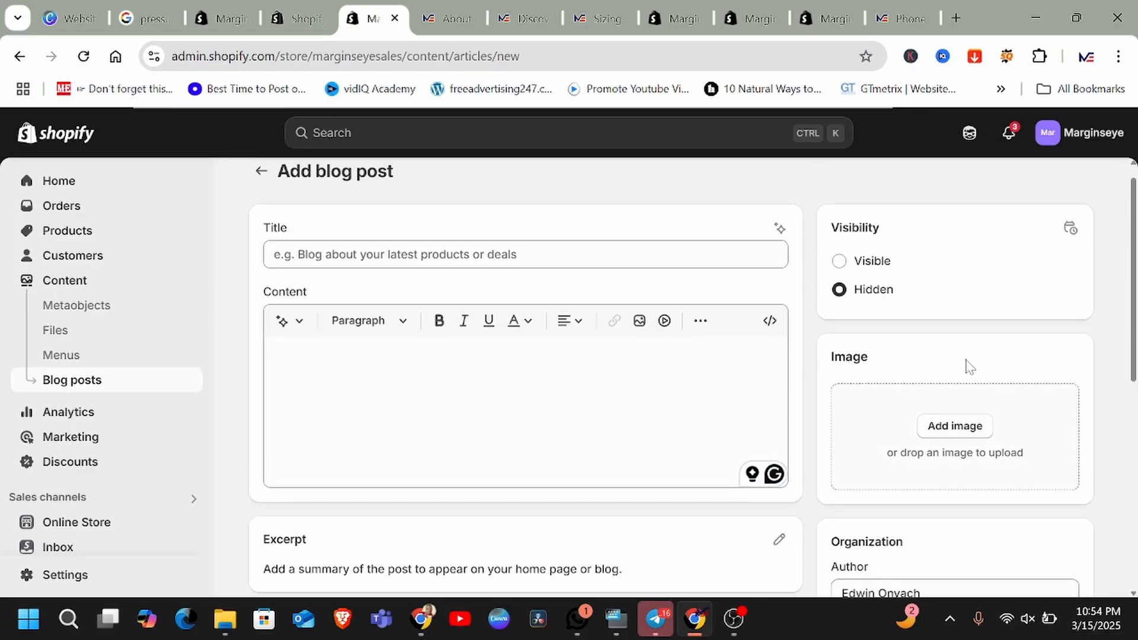
- Switch to the live Marginseye Blog page and examine how posts appear with and without an image, including the laptop battery life guide
left_click(531, 17)
scroll(566, 337, "down", 4)
scroll(497, 342, "up", 2)
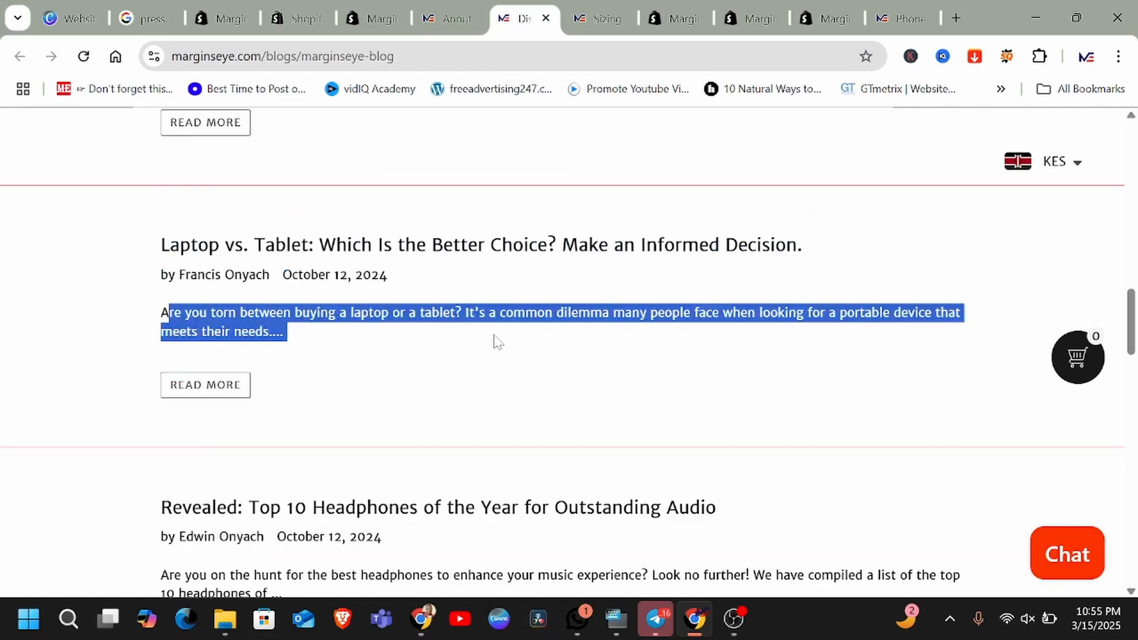
scroll(497, 343, "up", 10)
scroll(427, 261, "down", 12)
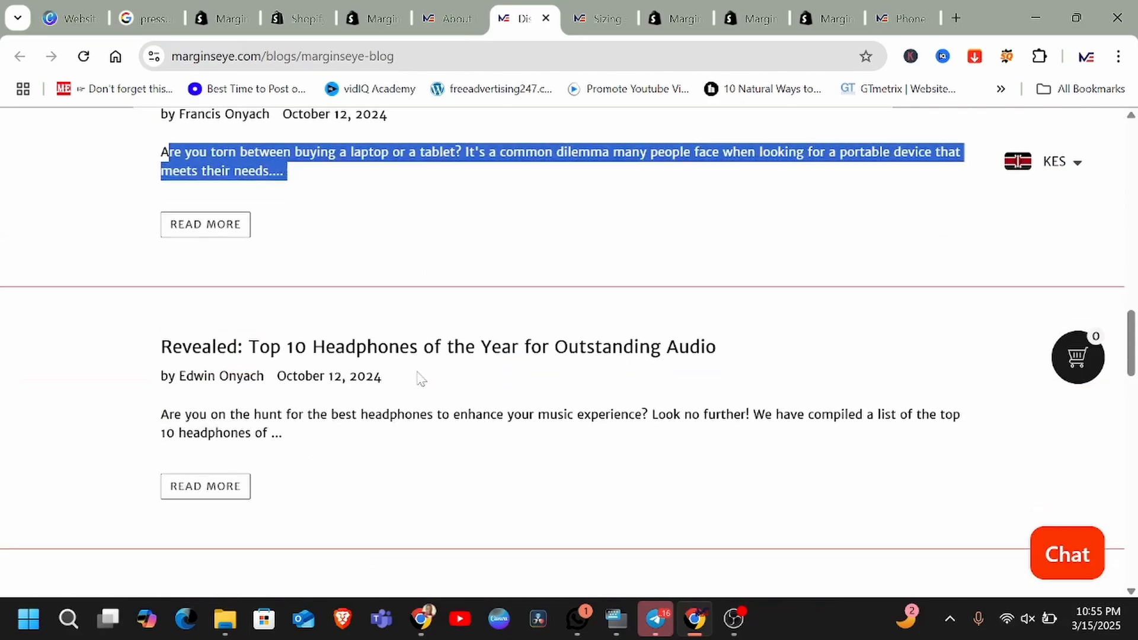
scroll(419, 379, "up", 4)
scroll(394, 386, "down", 17)
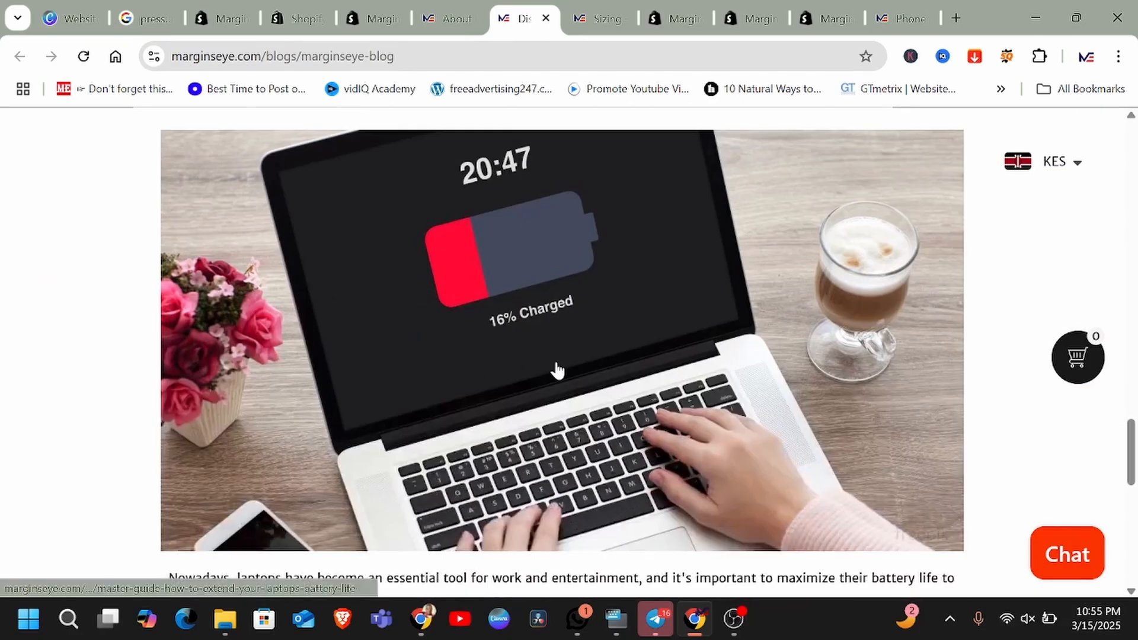
scroll(557, 371, "down", 5)
scroll(562, 183, "up", 6)
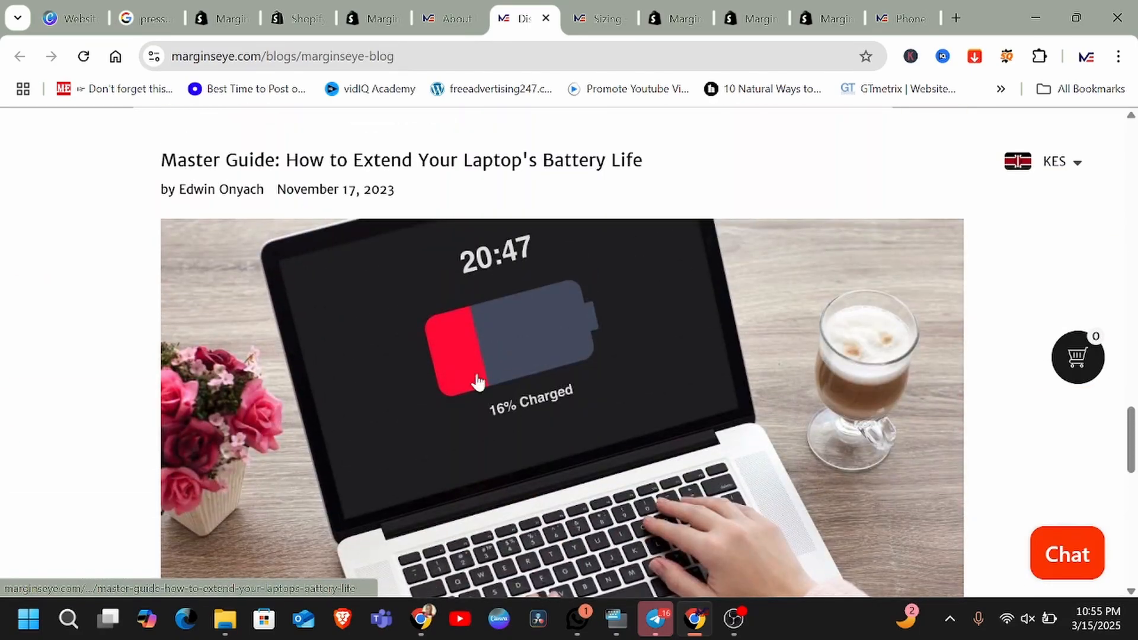
scroll(477, 381, "down", 3)
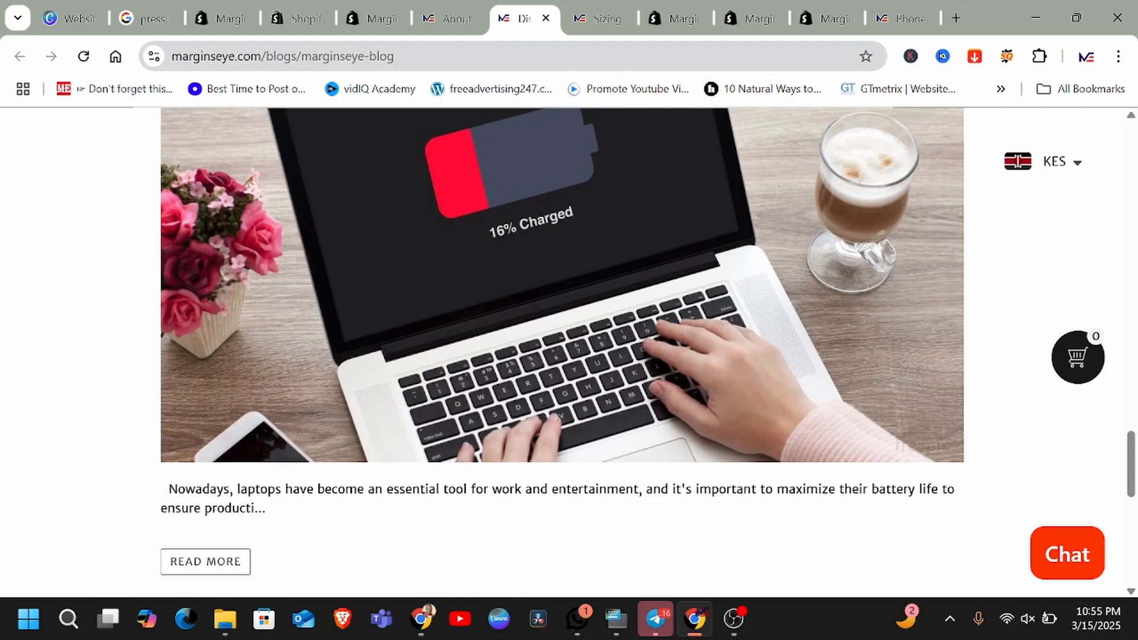
- Return to the new blog post in the Shopify admin and examine the author field under Organization
left_click(375, 20)
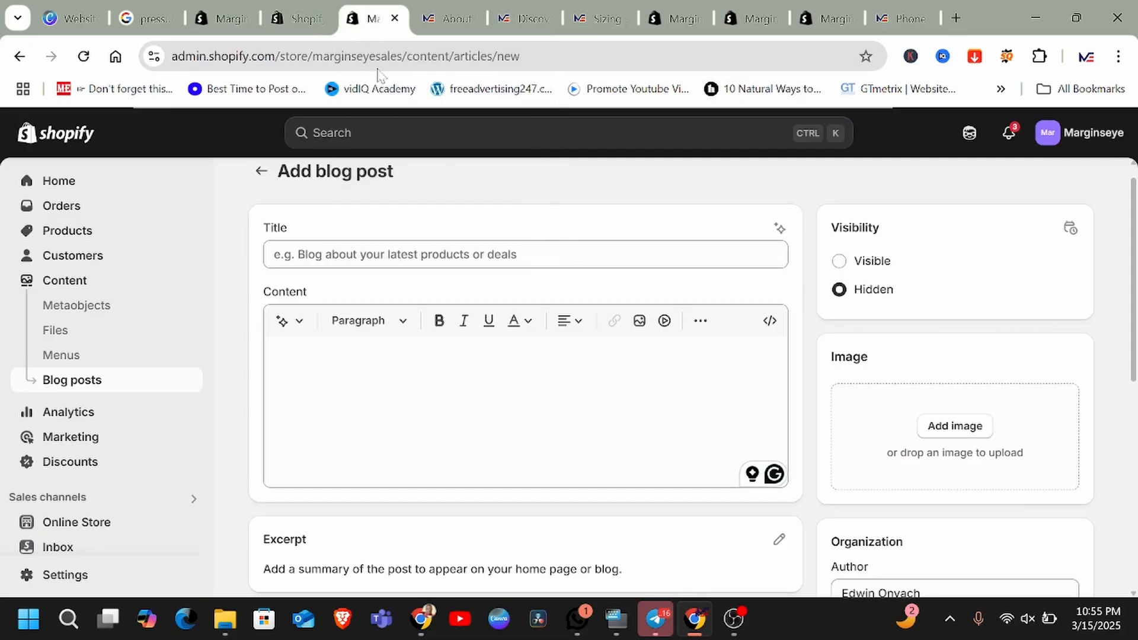
scroll(945, 325, "down", 5)
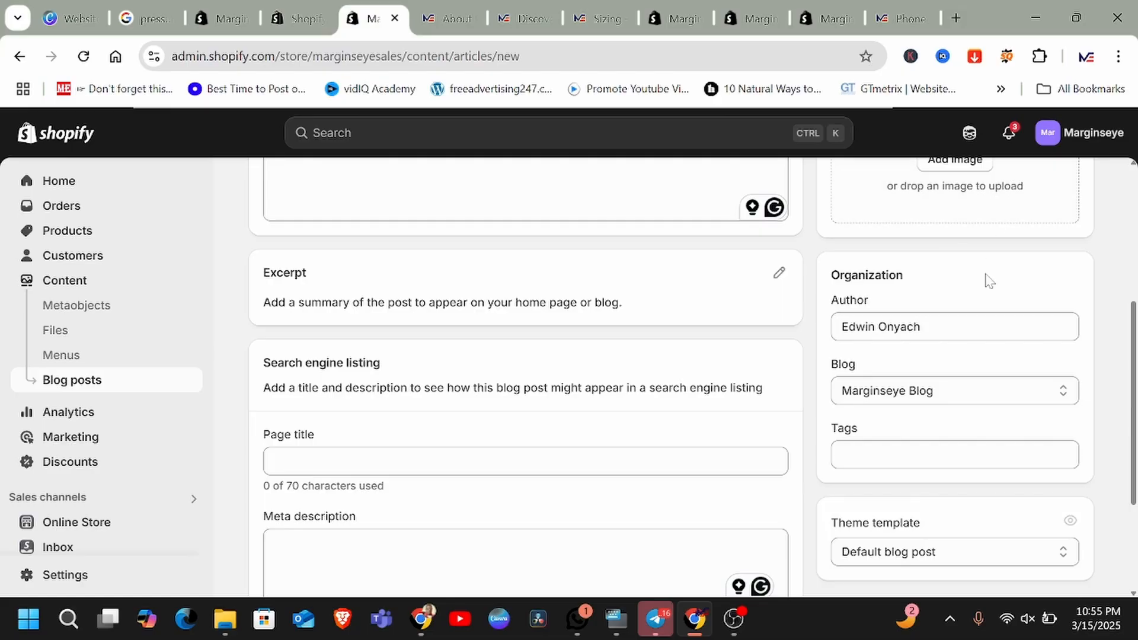
scroll(986, 279, "down", 2)
scroll(967, 279, "up", 1)
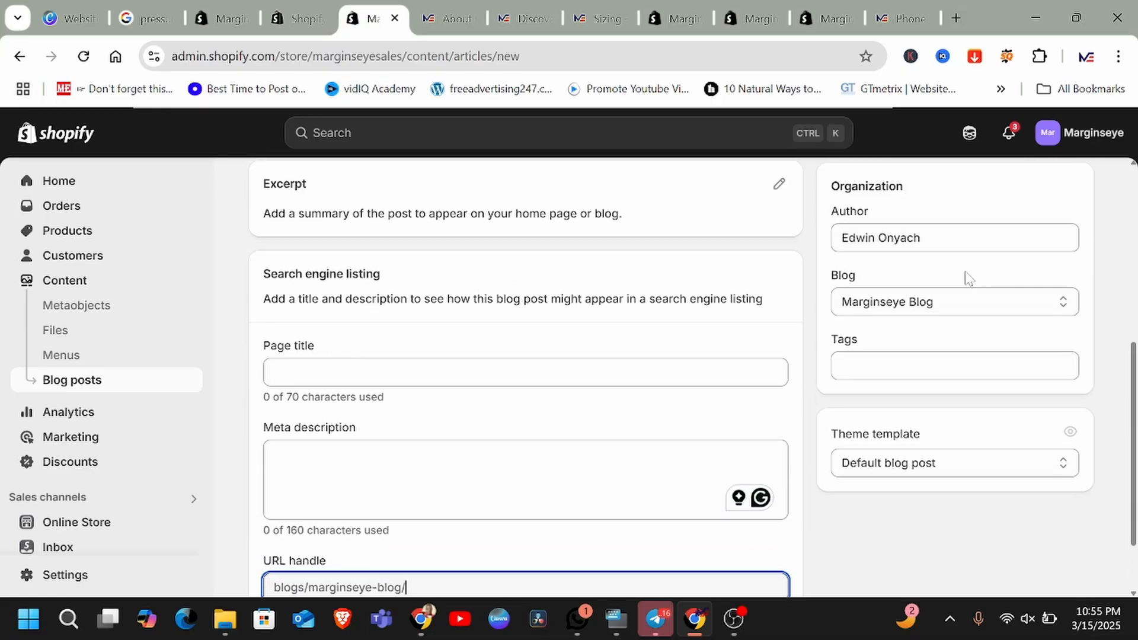
left_click(957, 238)
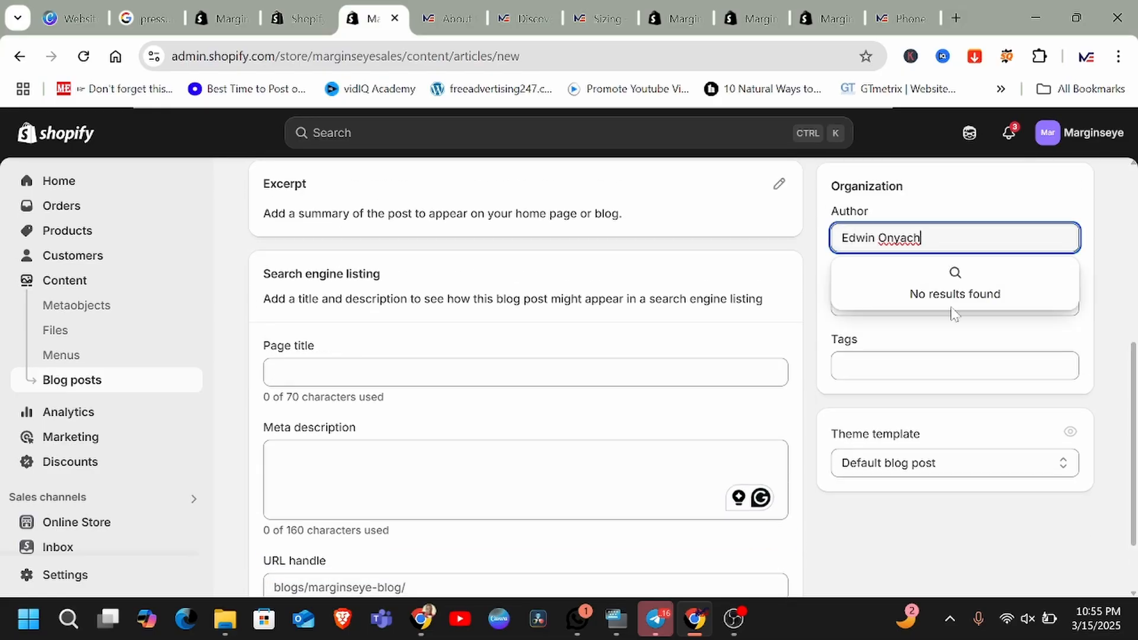
left_click(1059, 190)
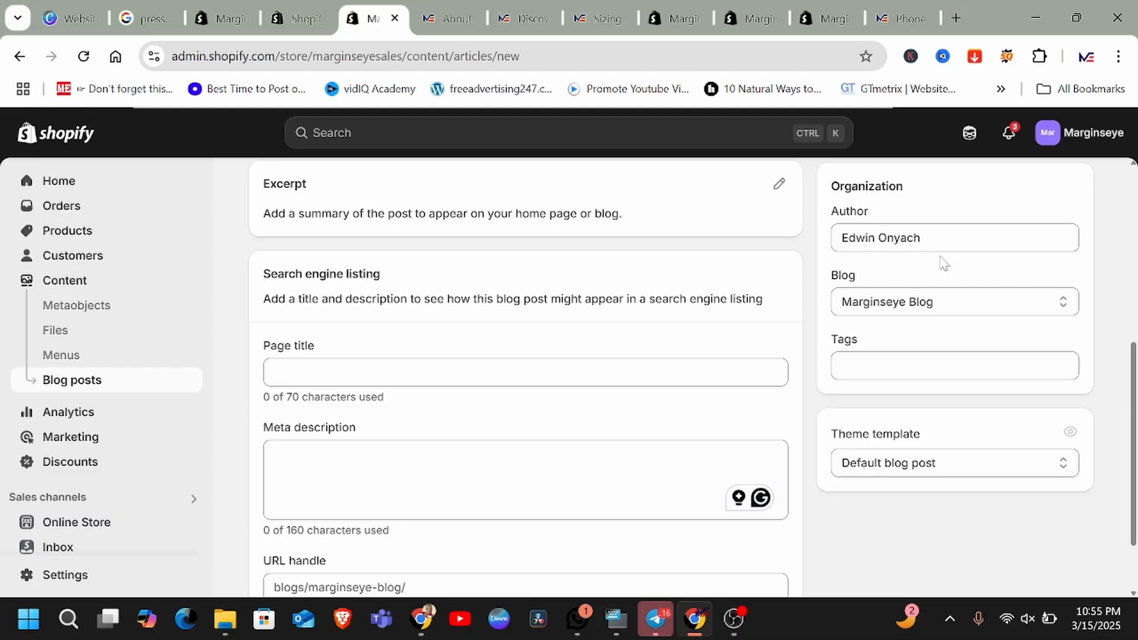
scroll(948, 290, "down", 2)
scroll(949, 299, "up", 2)
scroll(944, 282, "down", 2)
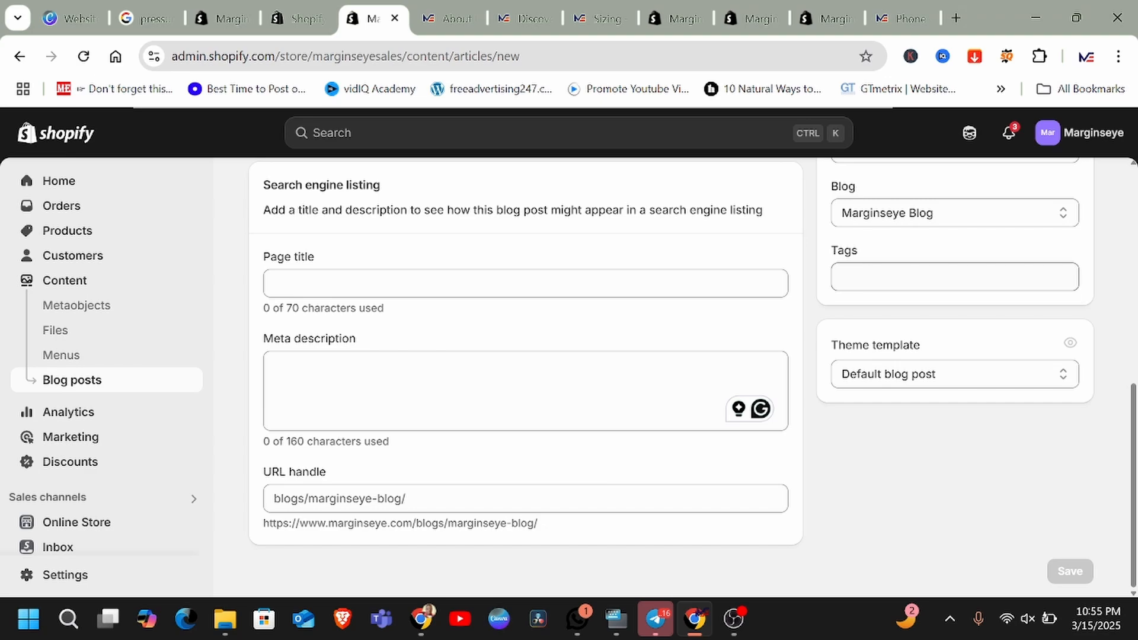
- Examine the available blogs and the suggested tags for the new post, leaving both selections as they are
left_click(965, 215)
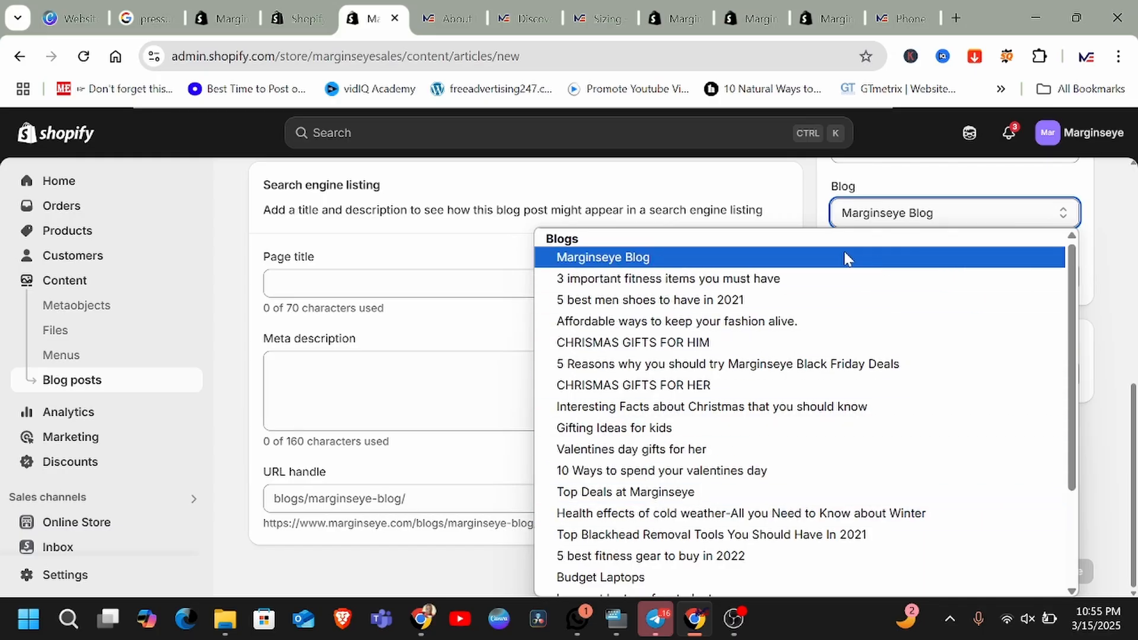
left_click(1104, 286)
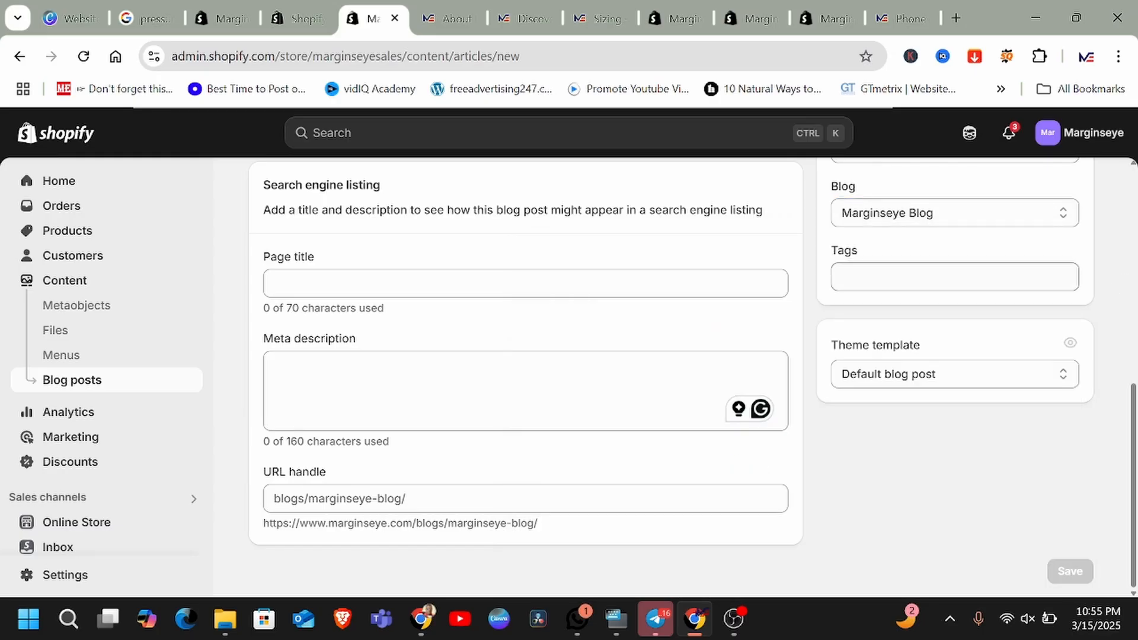
left_click(954, 277)
scroll(525, 356, "up", 7)
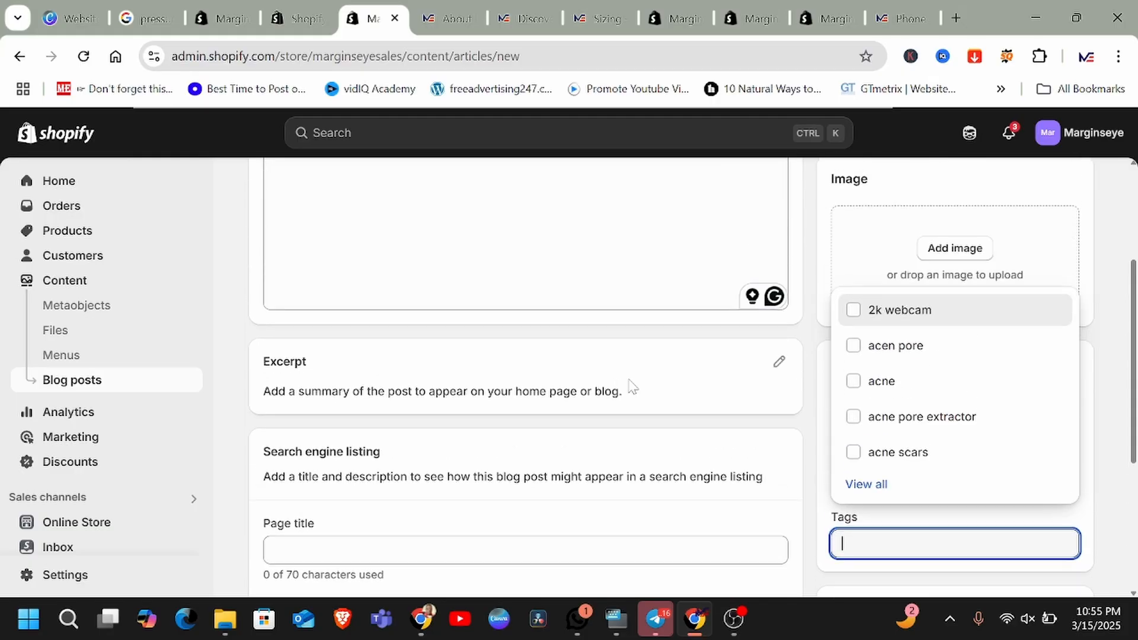
scroll(841, 379, "down", 7)
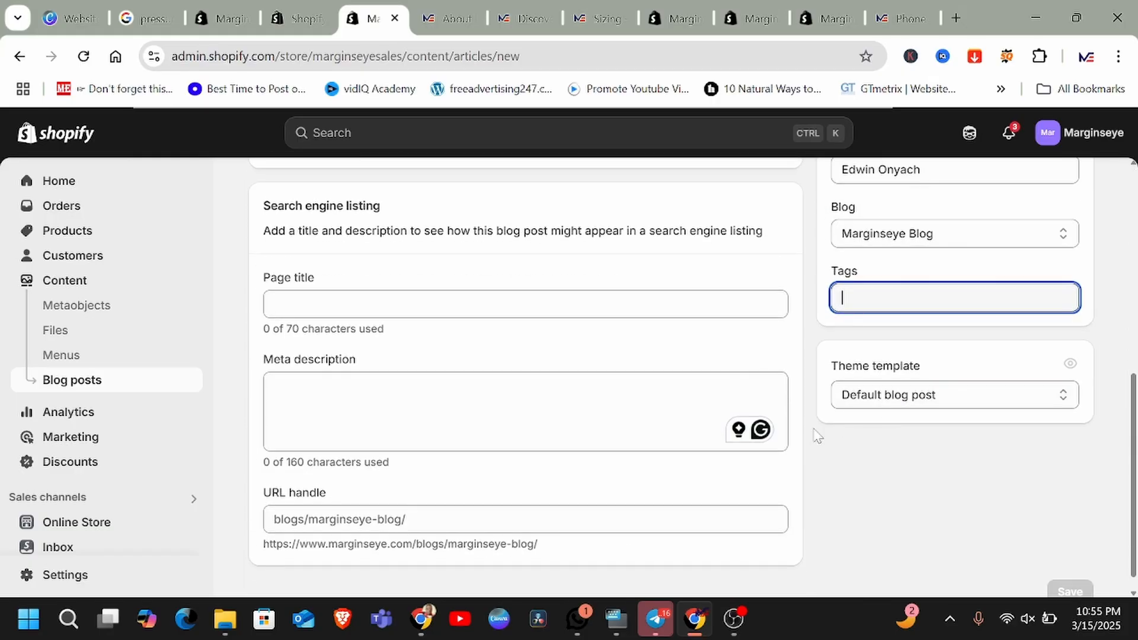
left_click(944, 456)
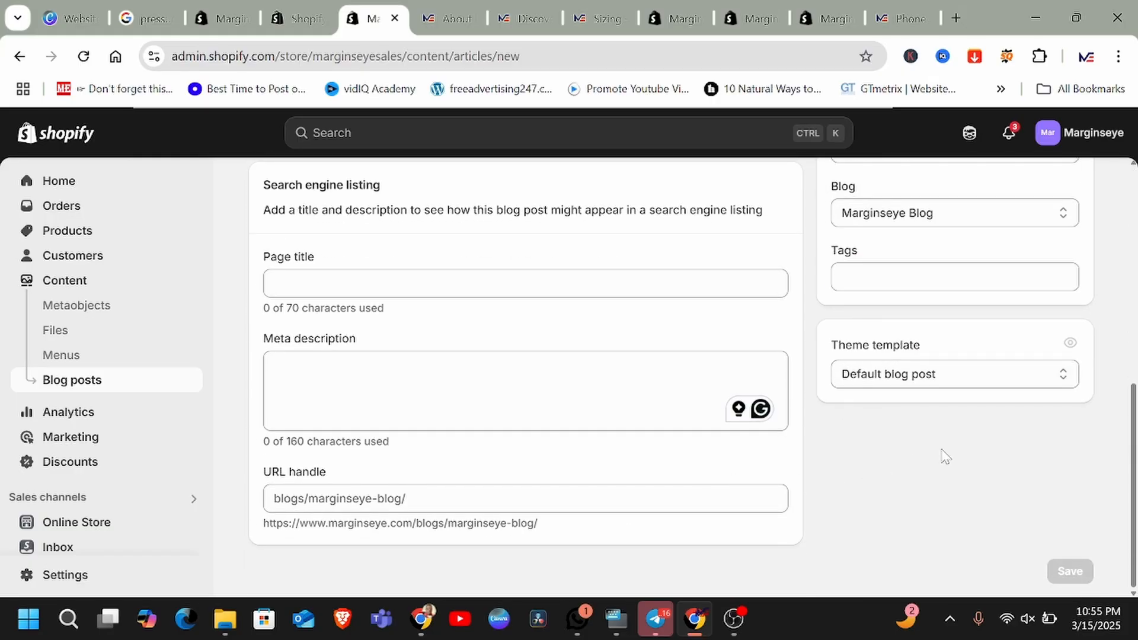
- Set the new blog post's visibility to Visible, and discard the unsaved changes
scroll(511, 378, "up", 7)
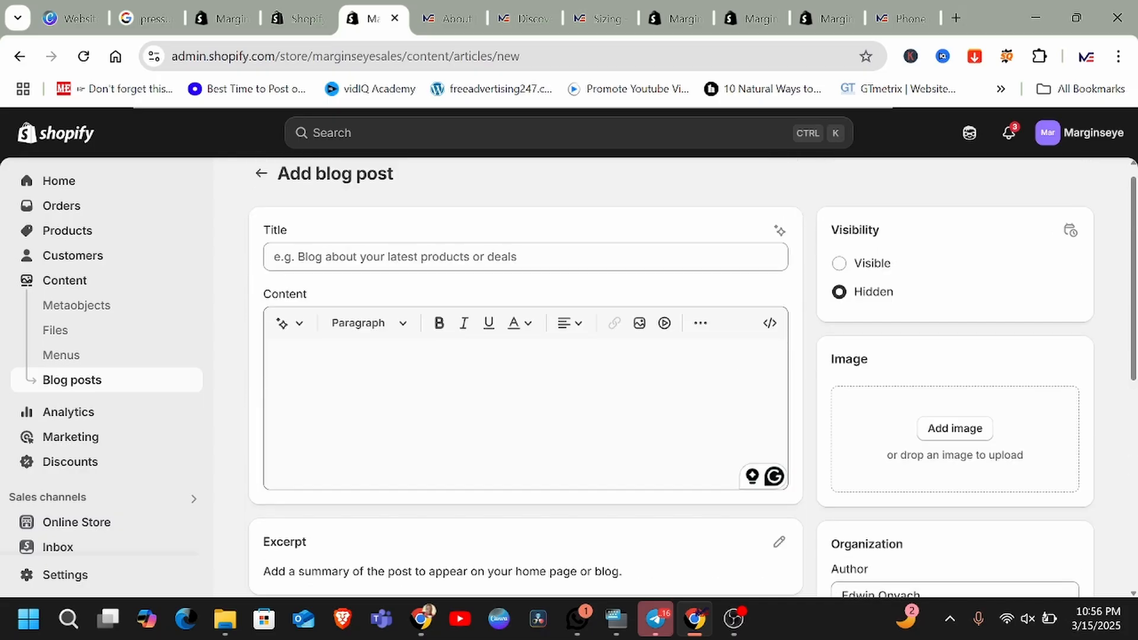
scroll(894, 439, "down", 5)
scroll(1031, 486, "down", 2)
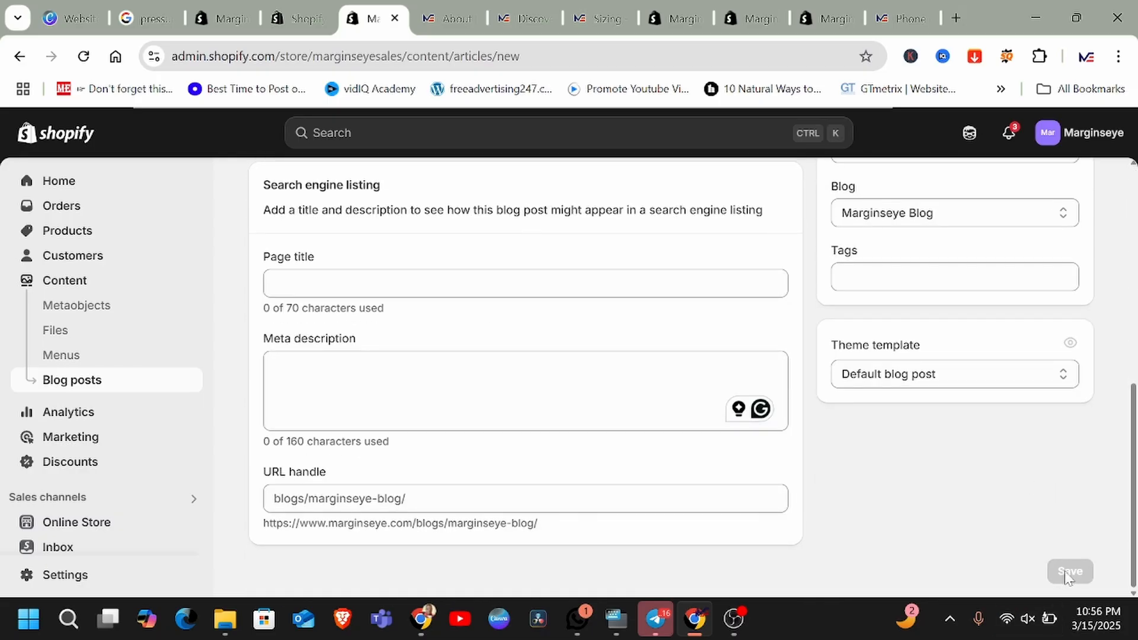
scroll(963, 544, "up", 9)
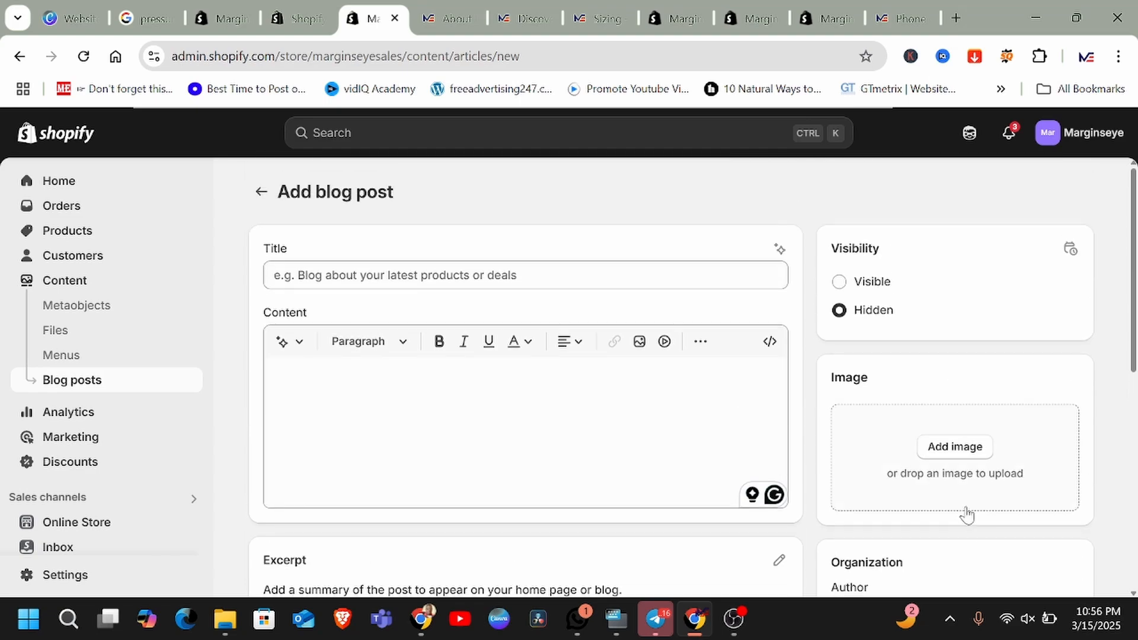
left_click(840, 284)
scroll(961, 478, "down", 8)
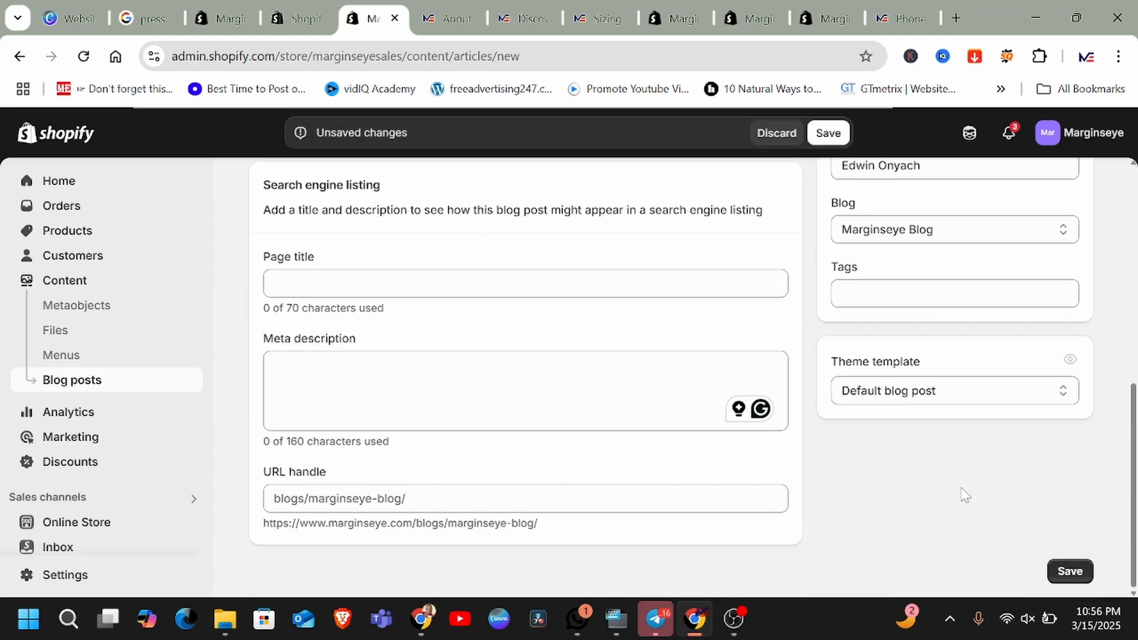
scroll(585, 401, "up", 8)
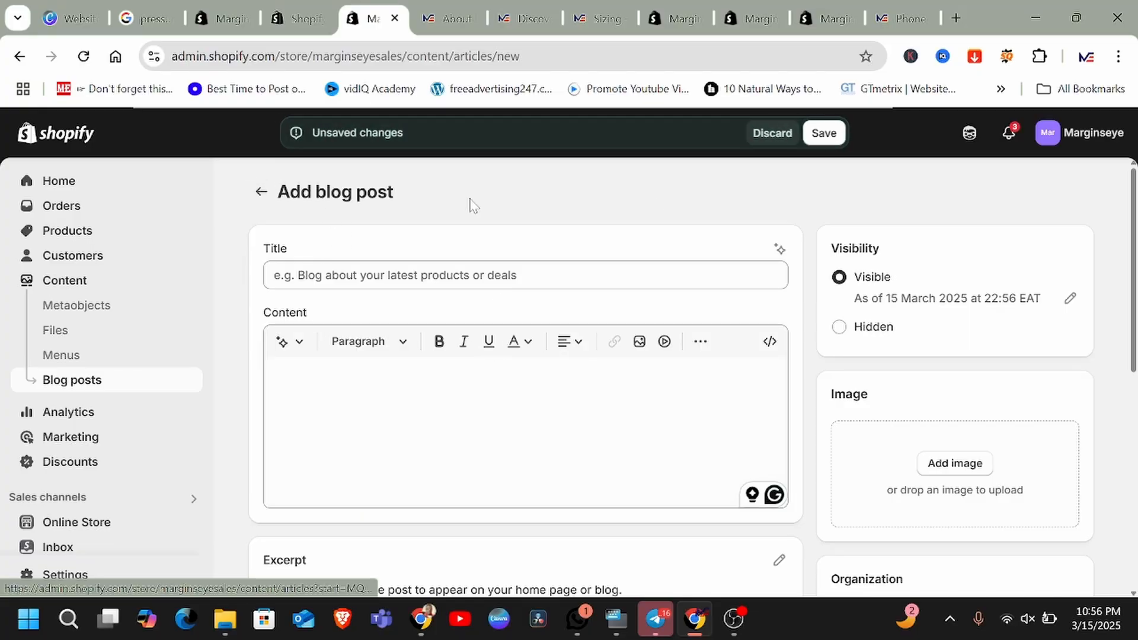
left_click(776, 132)
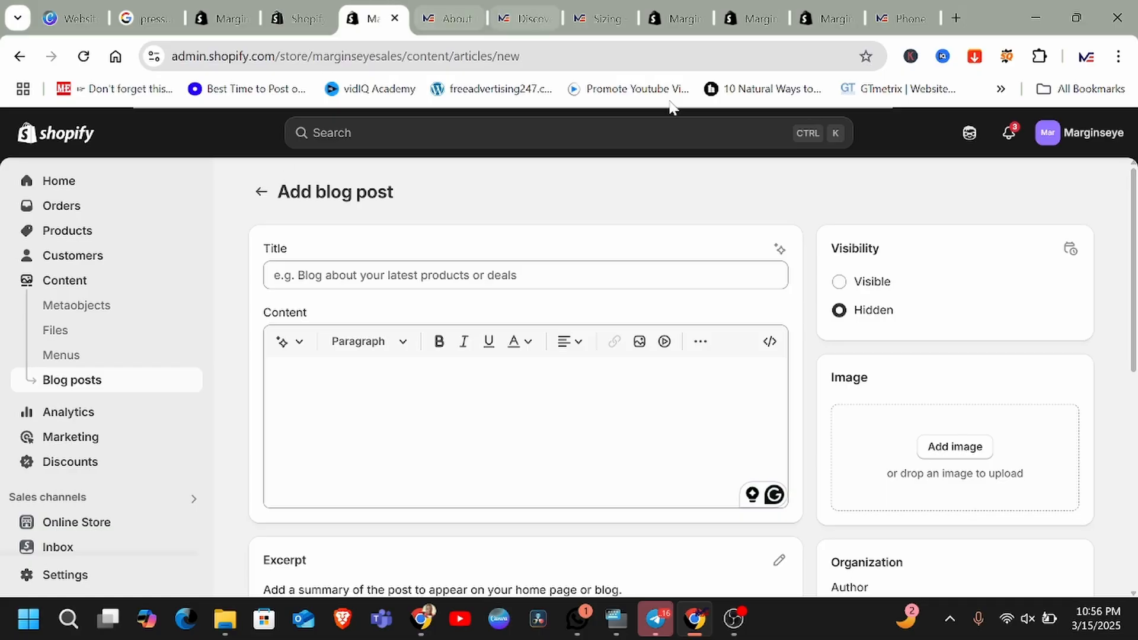
scroll(622, 495, "down", 6)
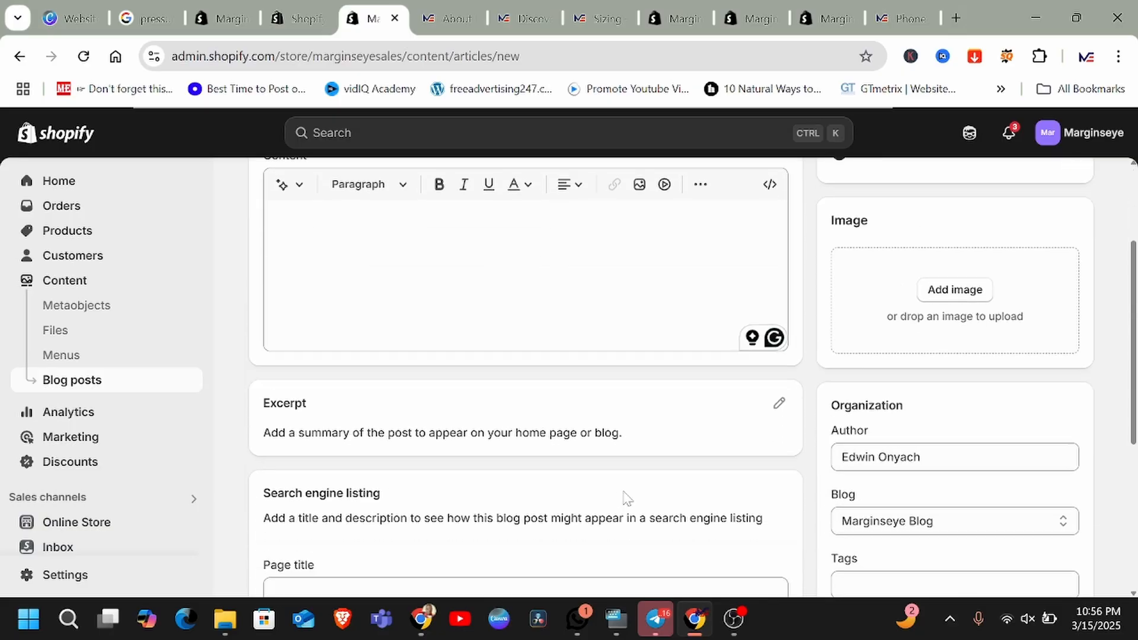